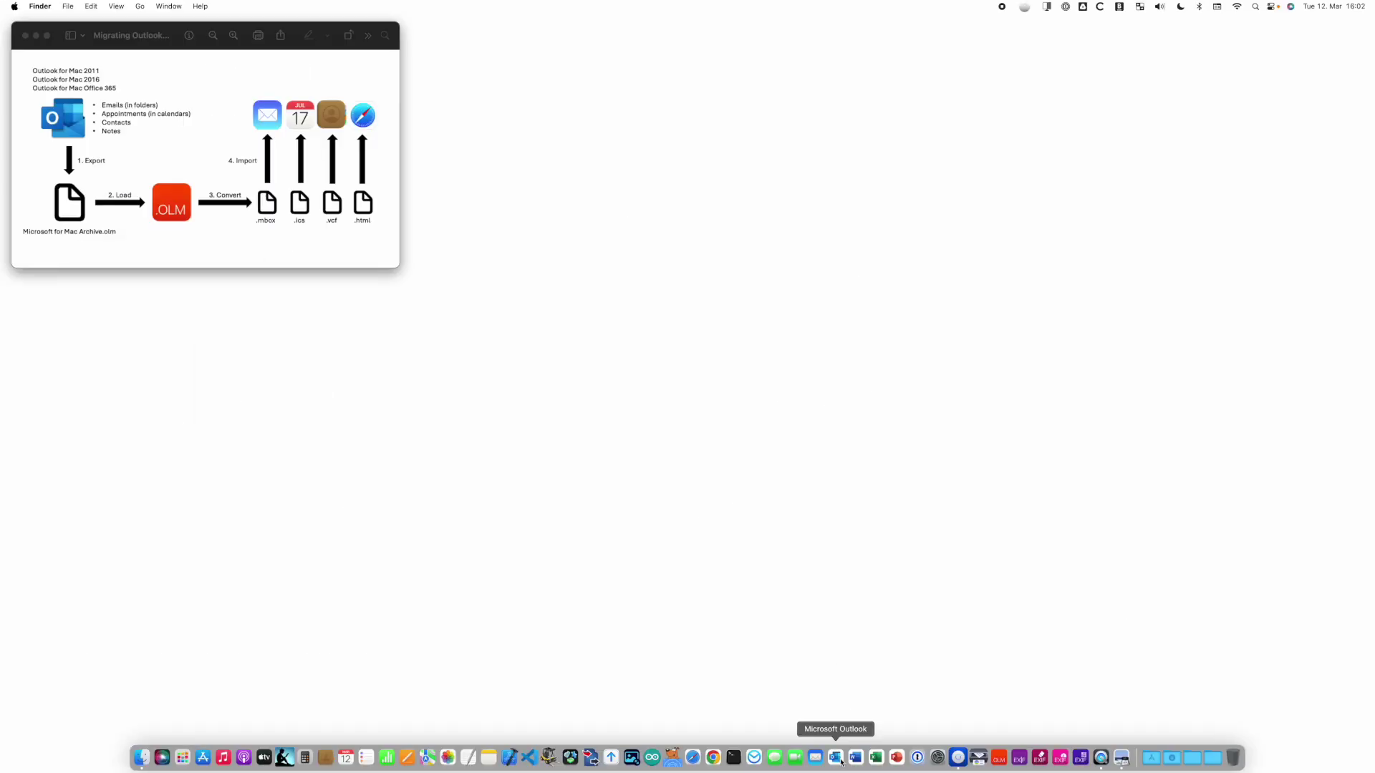
# - Launch Outlook, look in the File menu for Export, then open the Outlook menu
pyautogui.click(837, 756)
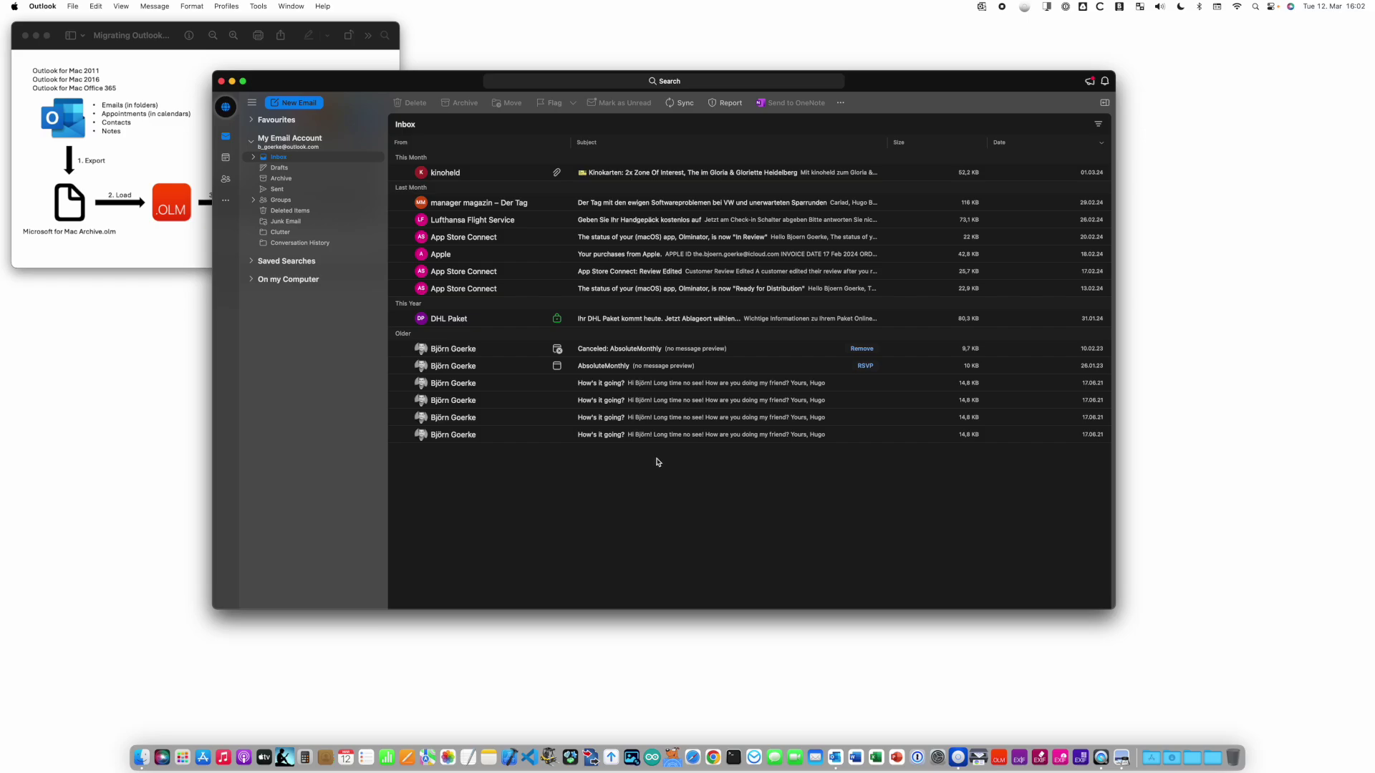
pyautogui.moveTo(484, 254)
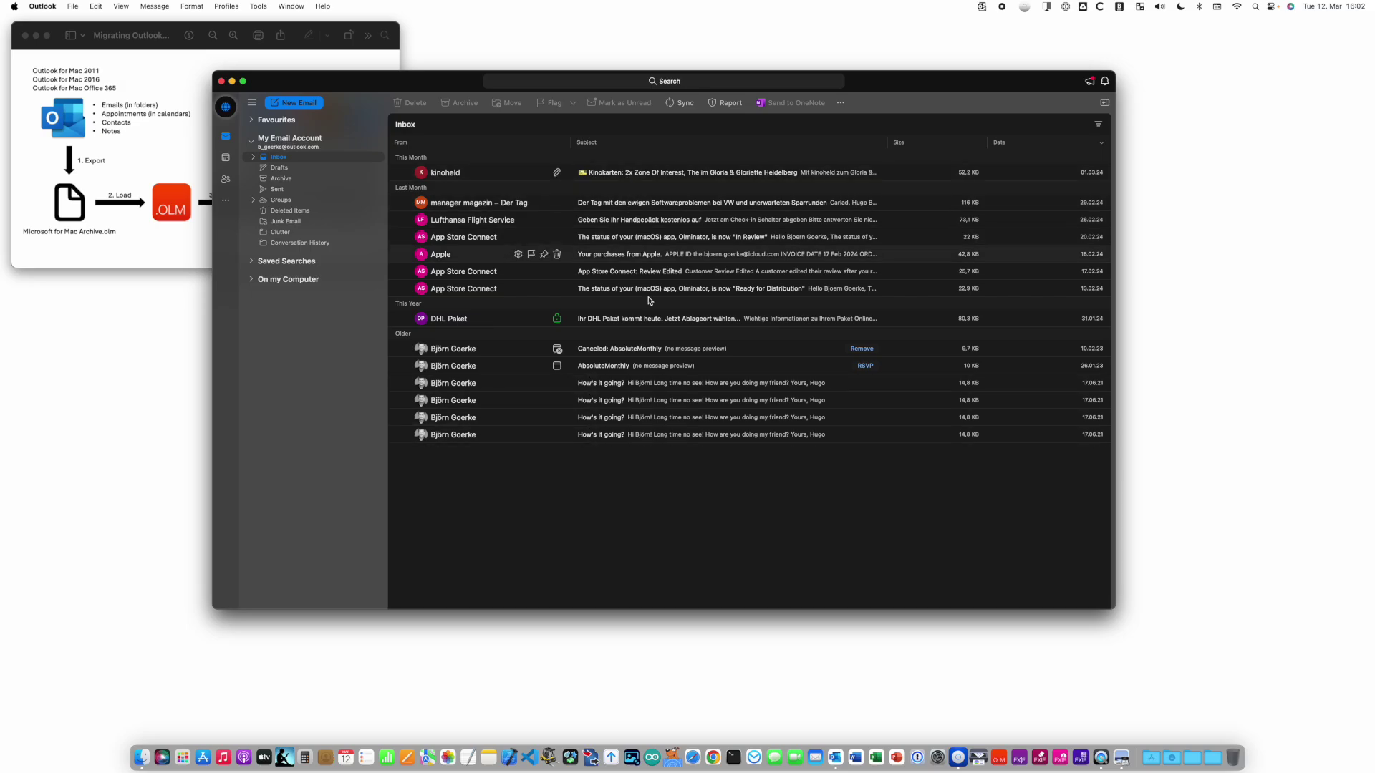
pyautogui.hscroll(1, 675, 429)
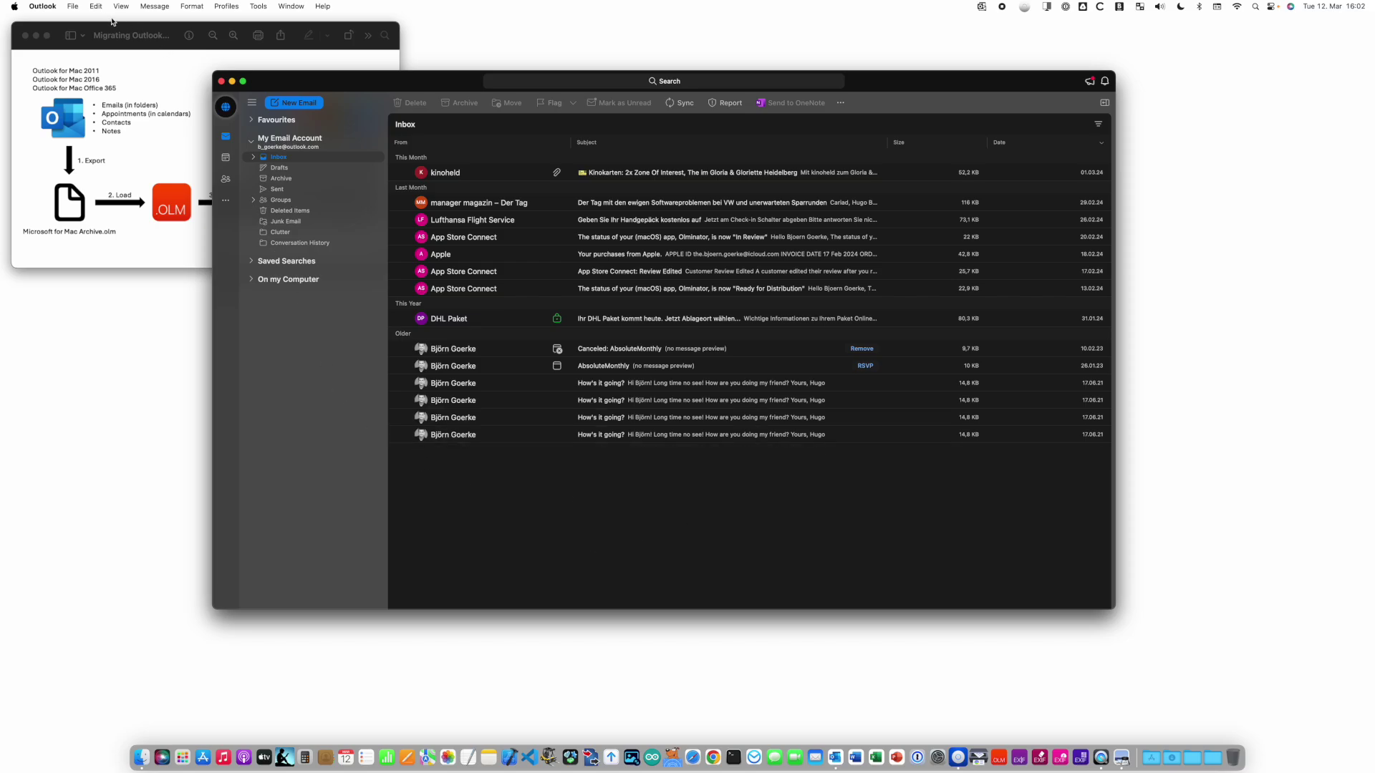
pyautogui.click(71, 7)
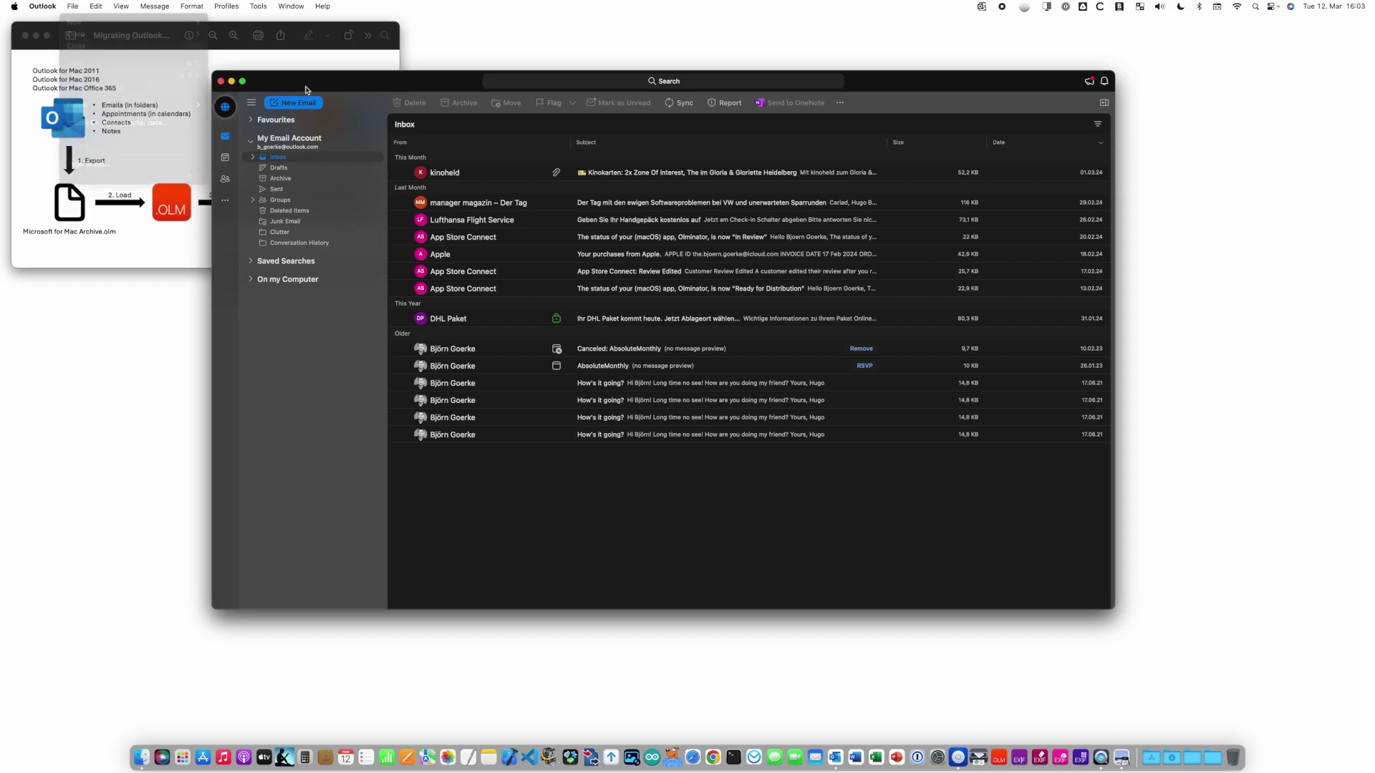
pyautogui.click(43, 8)
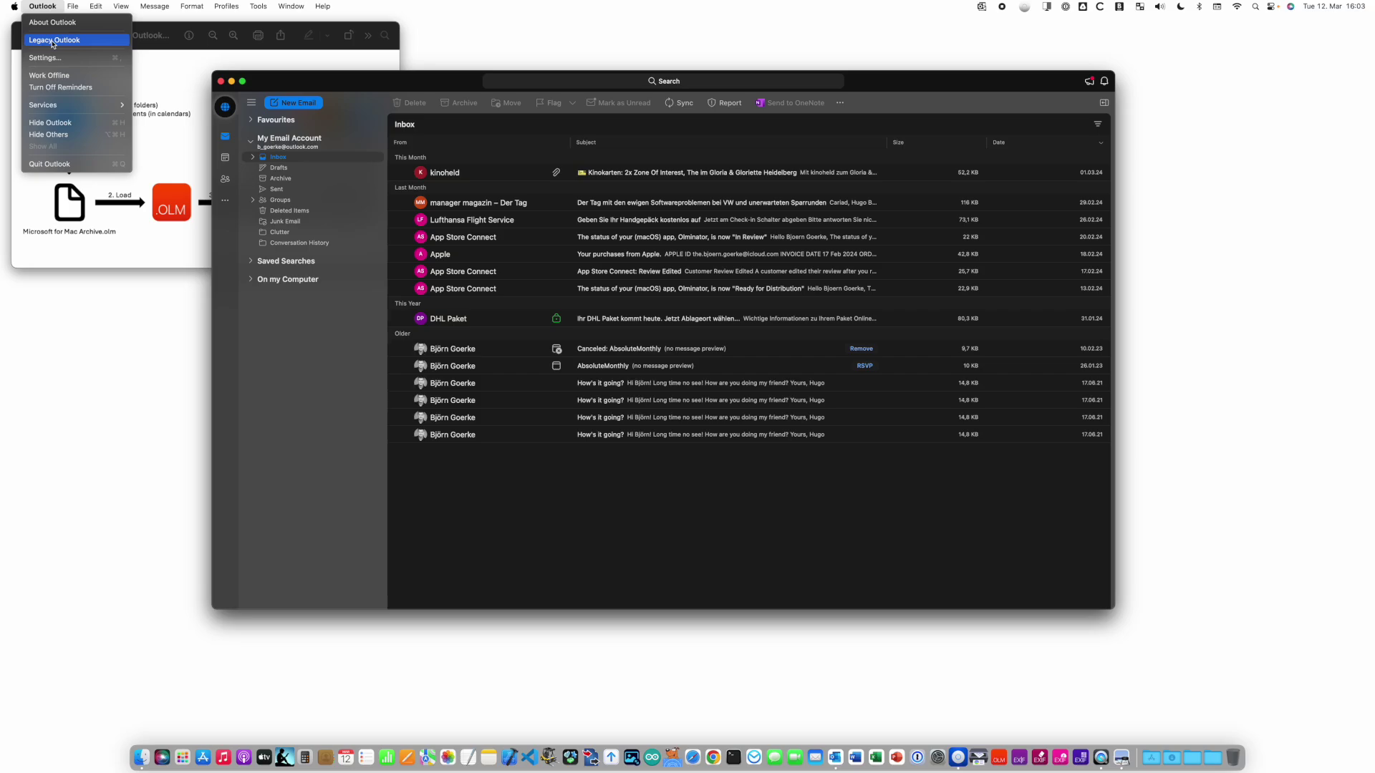
# - Choose Legacy Outlook and confirm Revert so Outlook relaunches in the legacy version
pyautogui.click(53, 43)
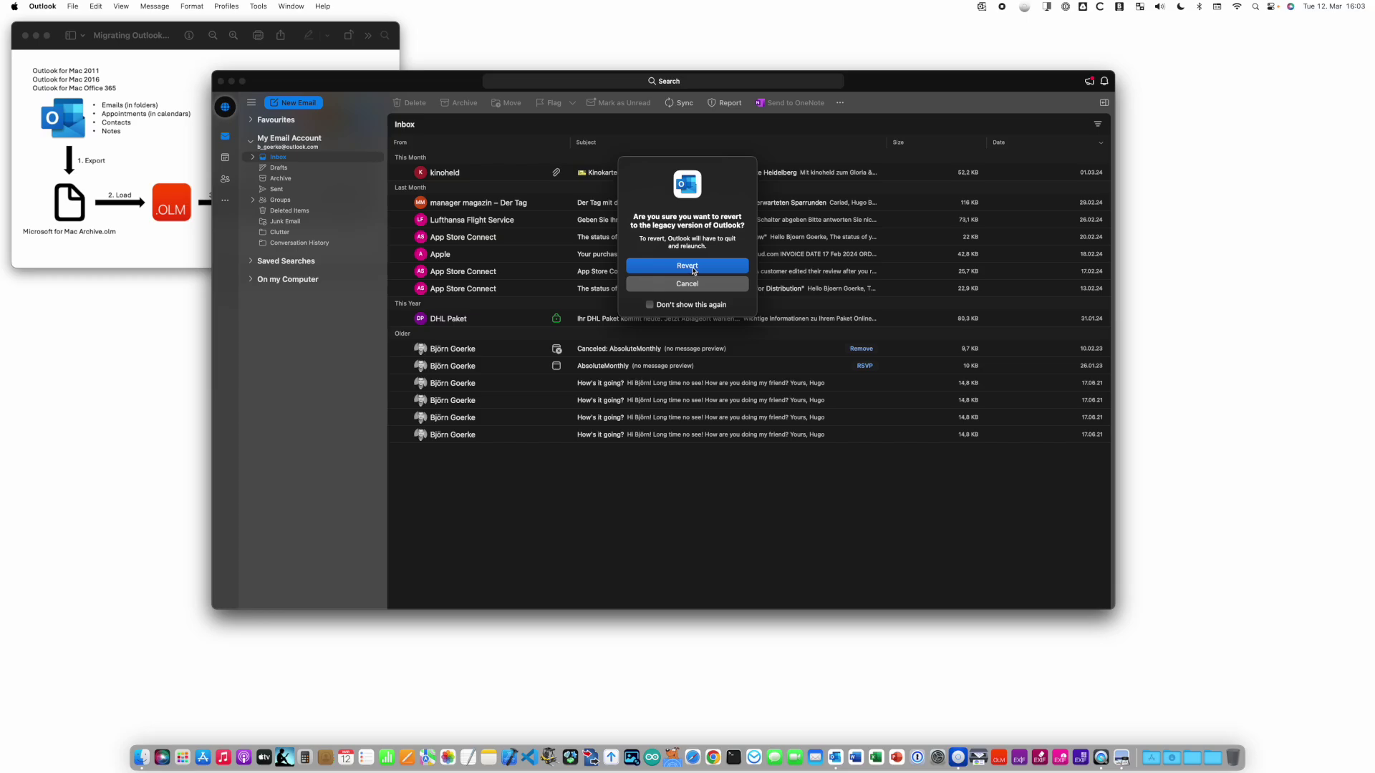
pyautogui.click(689, 267)
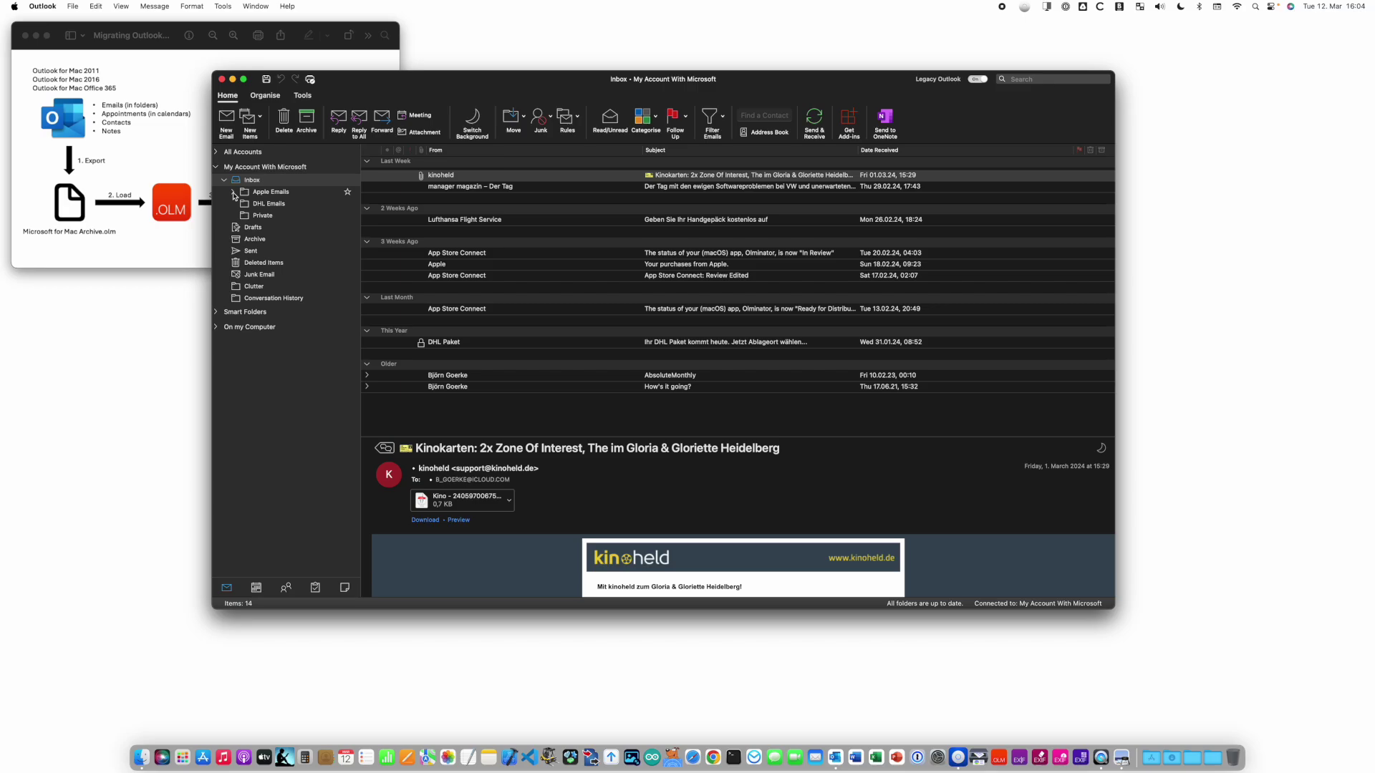
# - Browse the account's Apple Emails and DHL Emails folders, returning to the Inbox
pyautogui.click(234, 195)
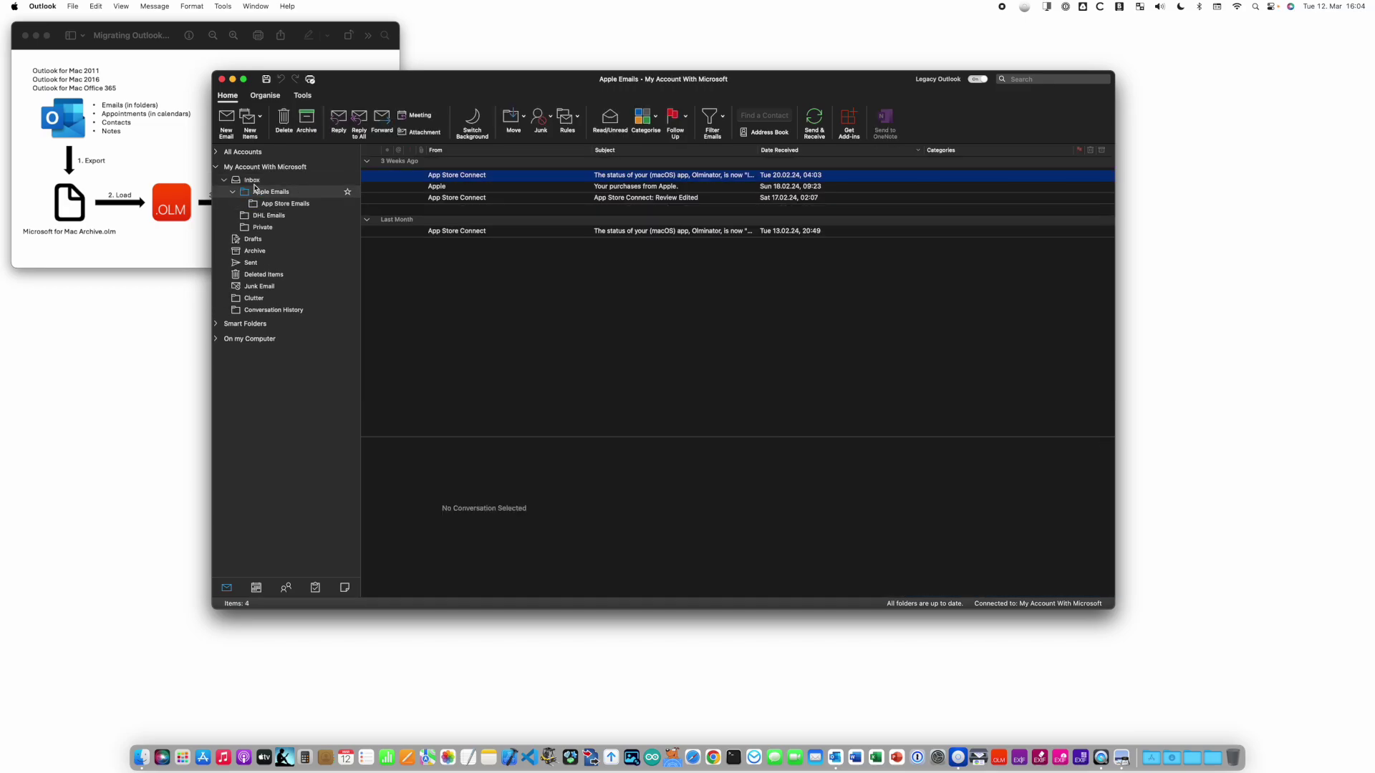
pyautogui.click(253, 180)
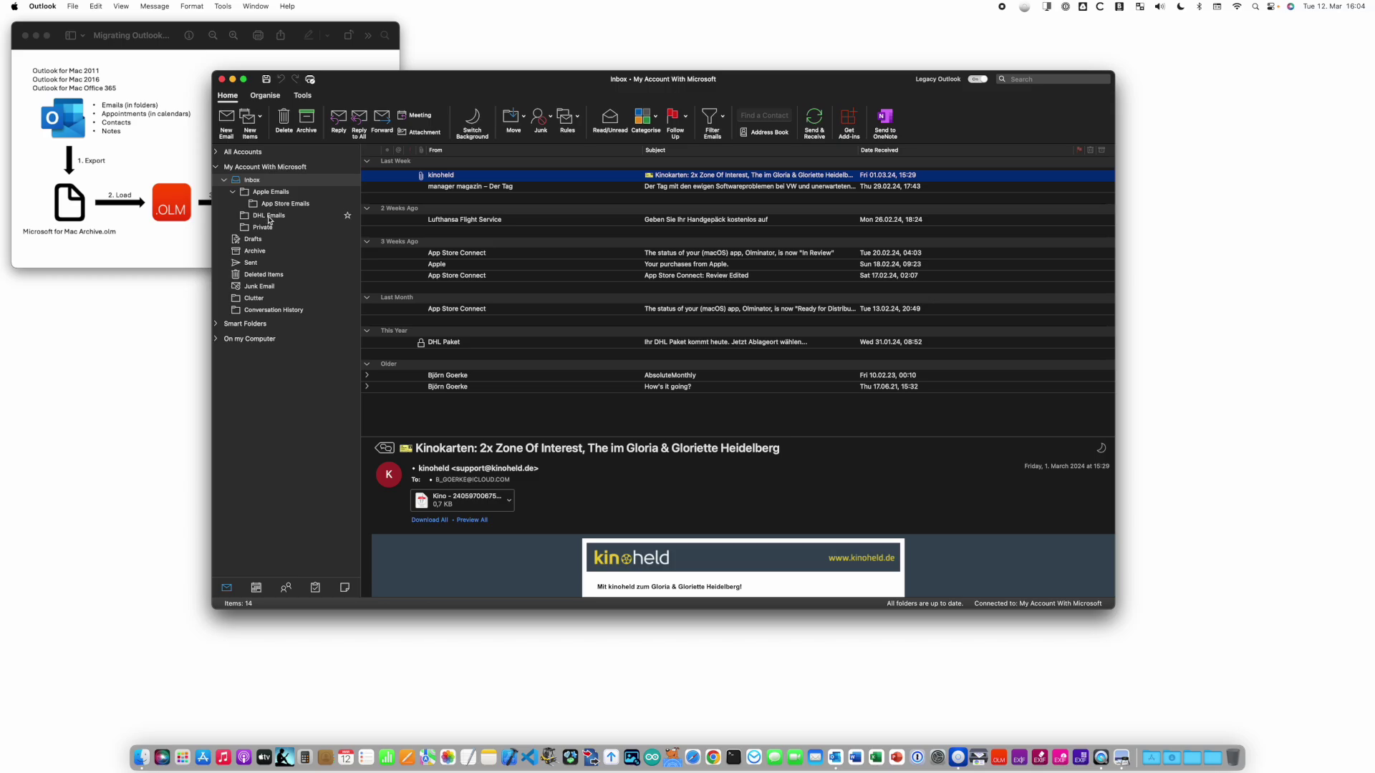
pyautogui.click(268, 217)
pyautogui.click(252, 180)
# - Expand On my Computer, view the 1885-1913 and Aunt Margaret subfolders, then collapse it
pyautogui.click(216, 339)
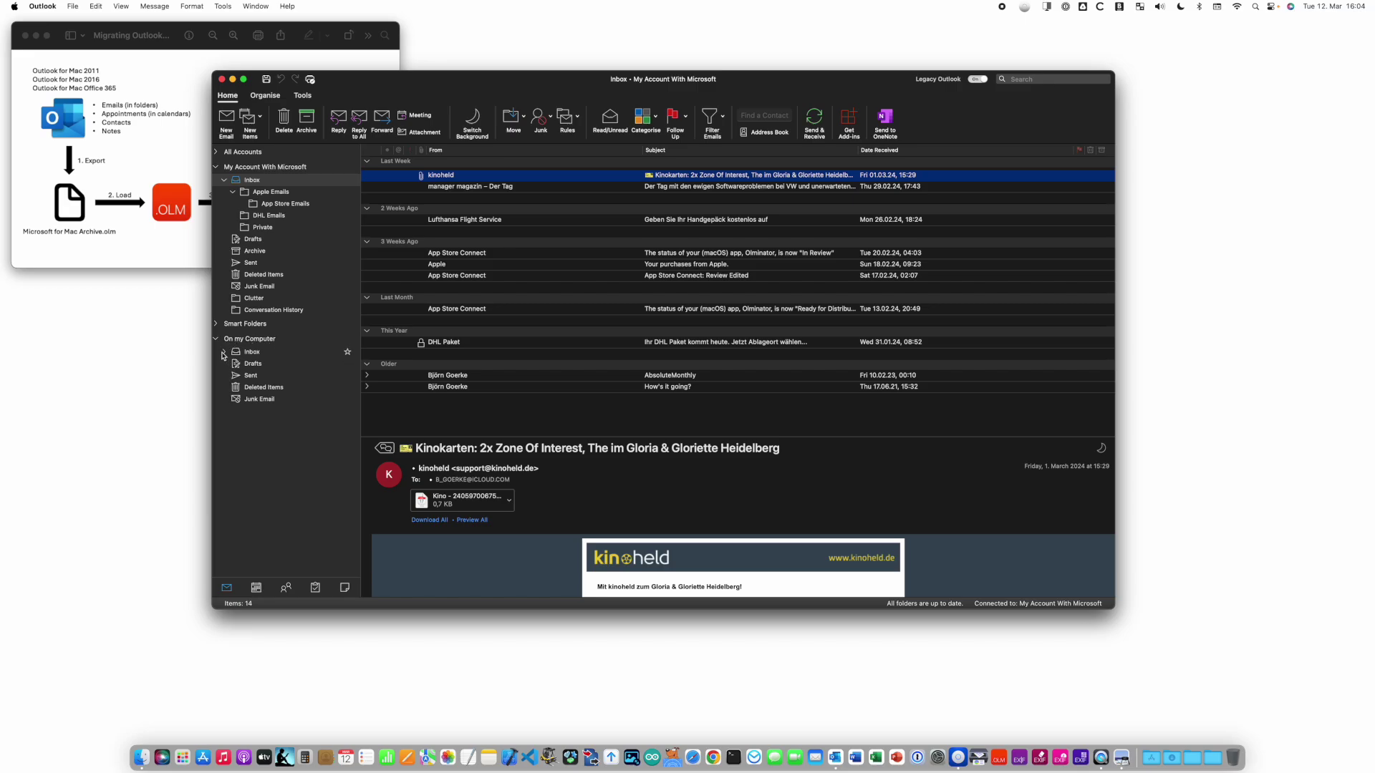
pyautogui.click(225, 353)
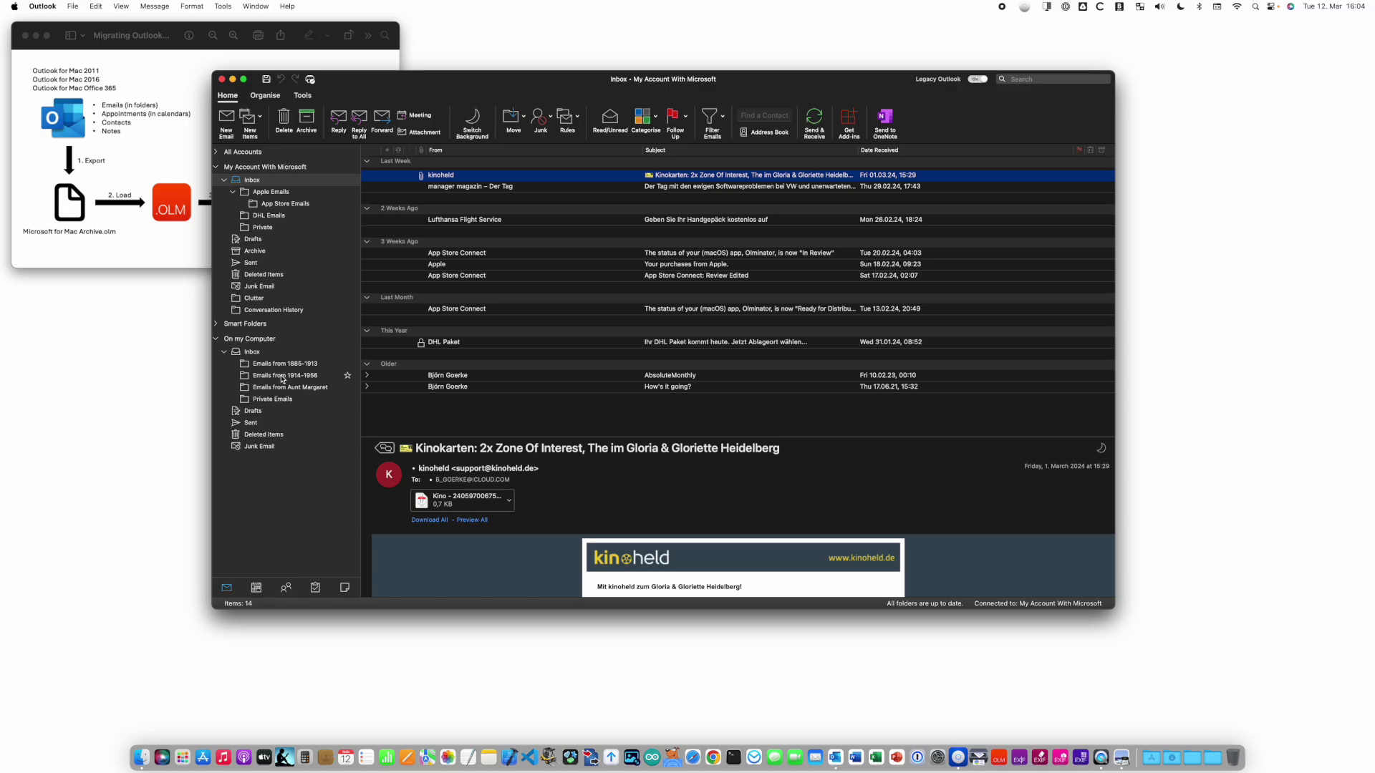
pyautogui.click(281, 364)
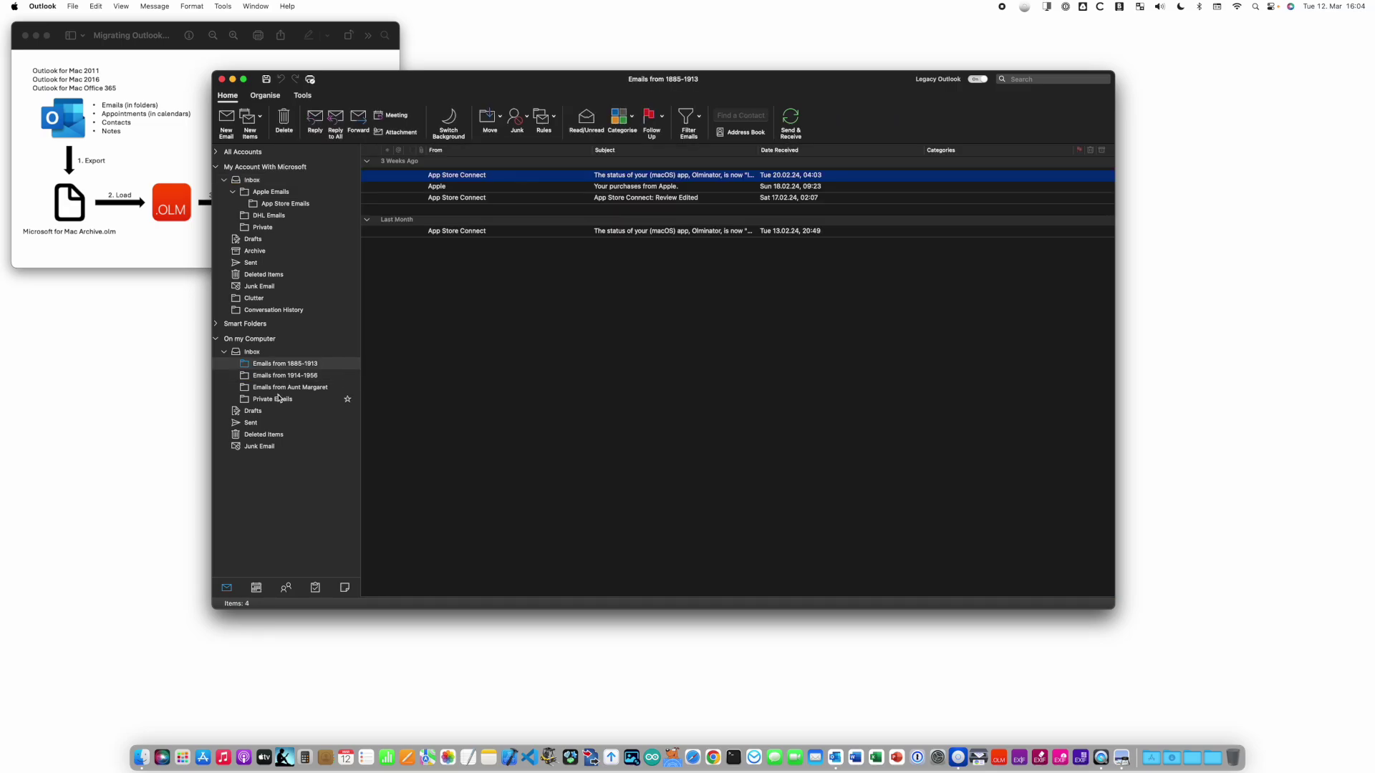
pyautogui.click(275, 387)
pyautogui.click(249, 354)
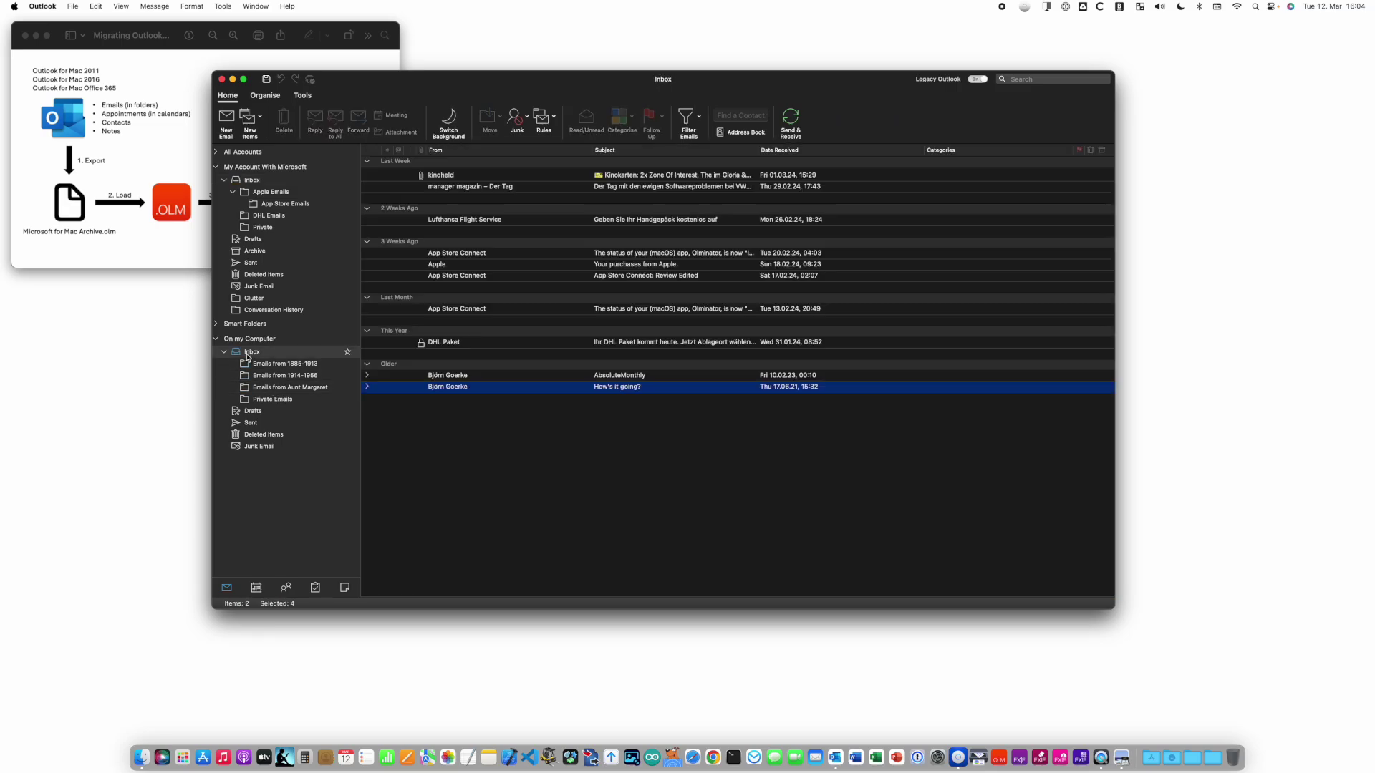
pyautogui.click(259, 340)
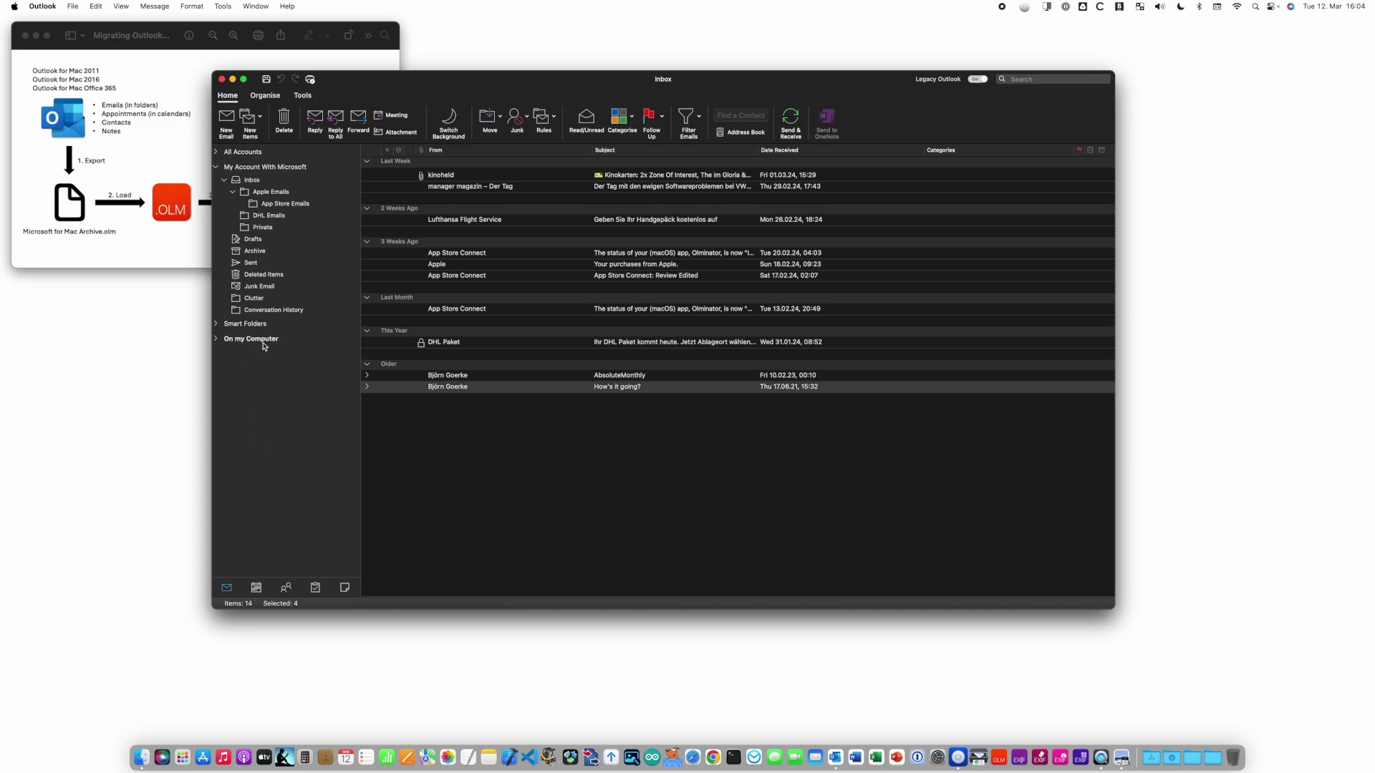
pyautogui.click(234, 340)
pyautogui.click(73, 7)
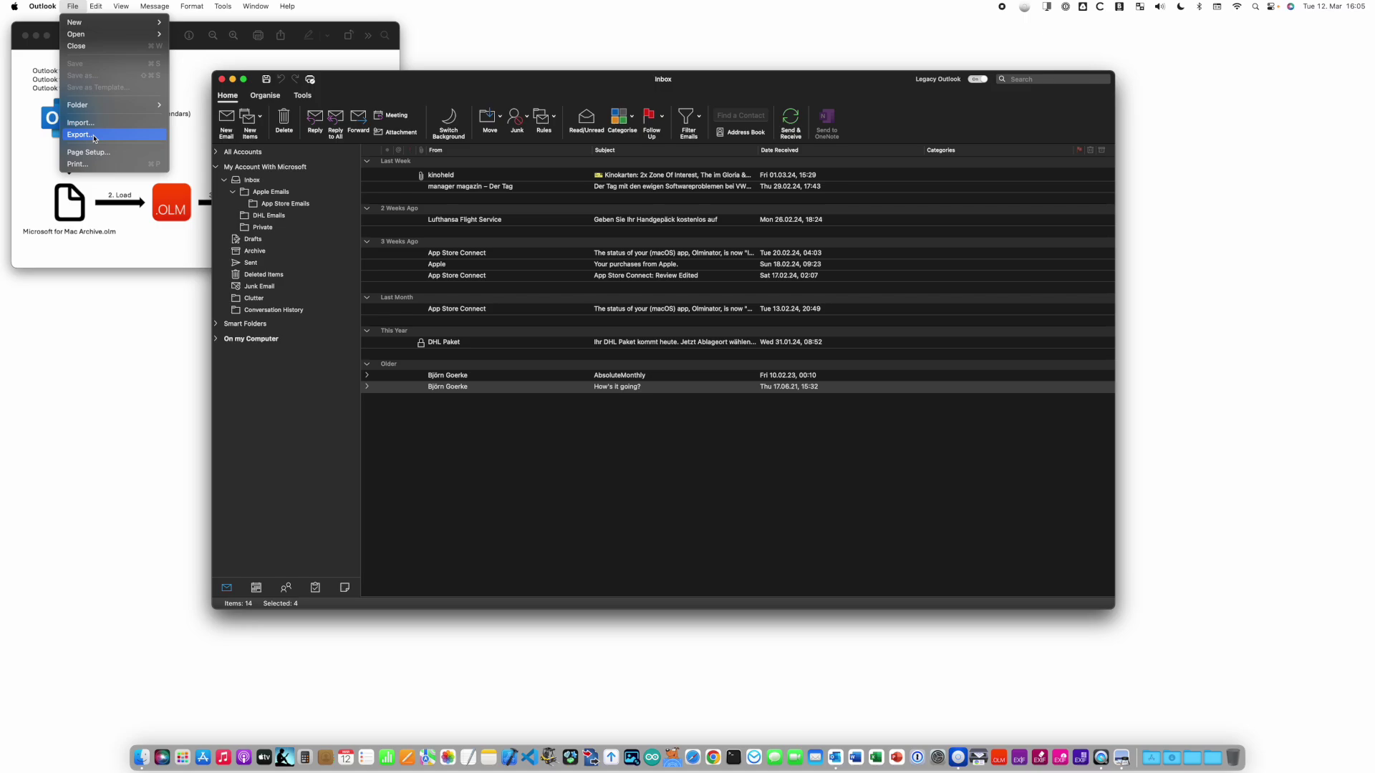
# - Export mail, calendar, contacts, tasks and notes to Outlook for Mac Archive.olm in Downloads
pyautogui.click(93, 138)
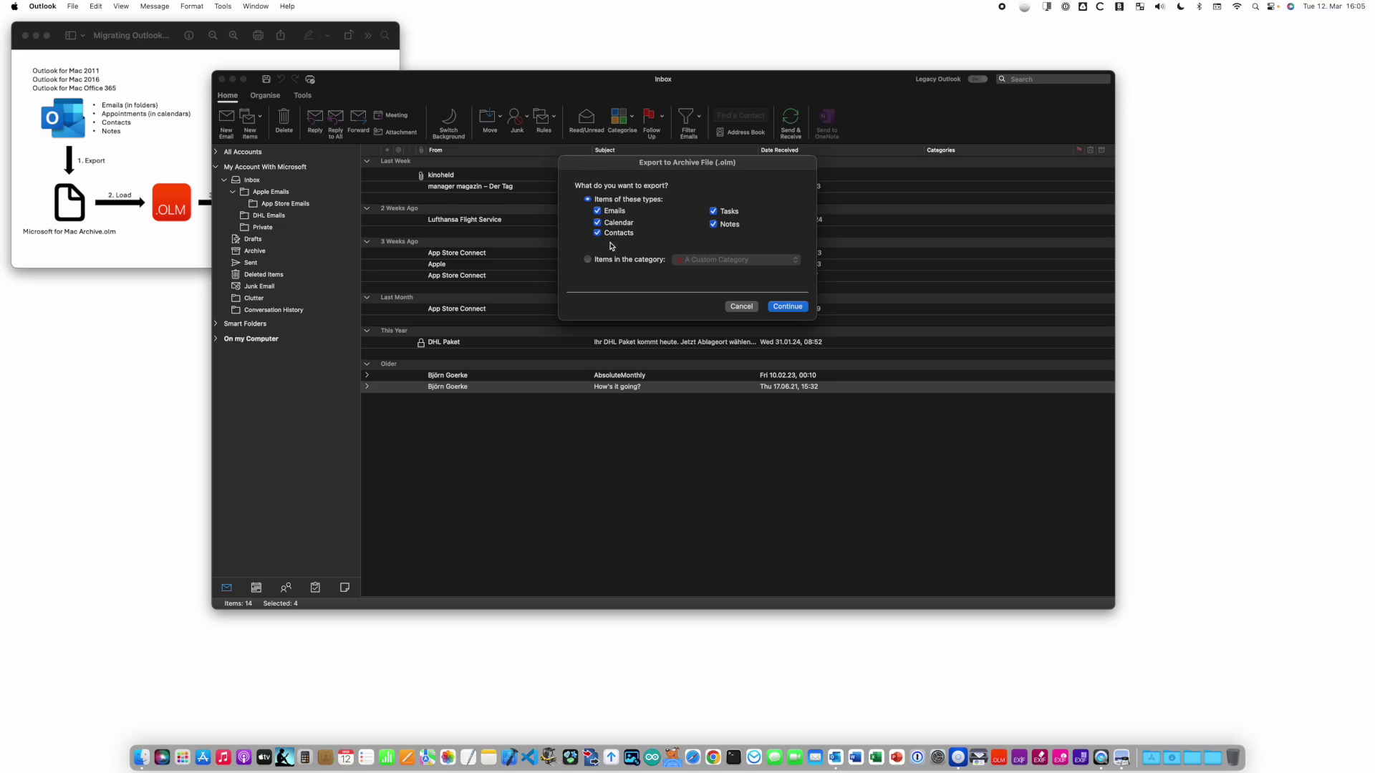
pyautogui.click(789, 311)
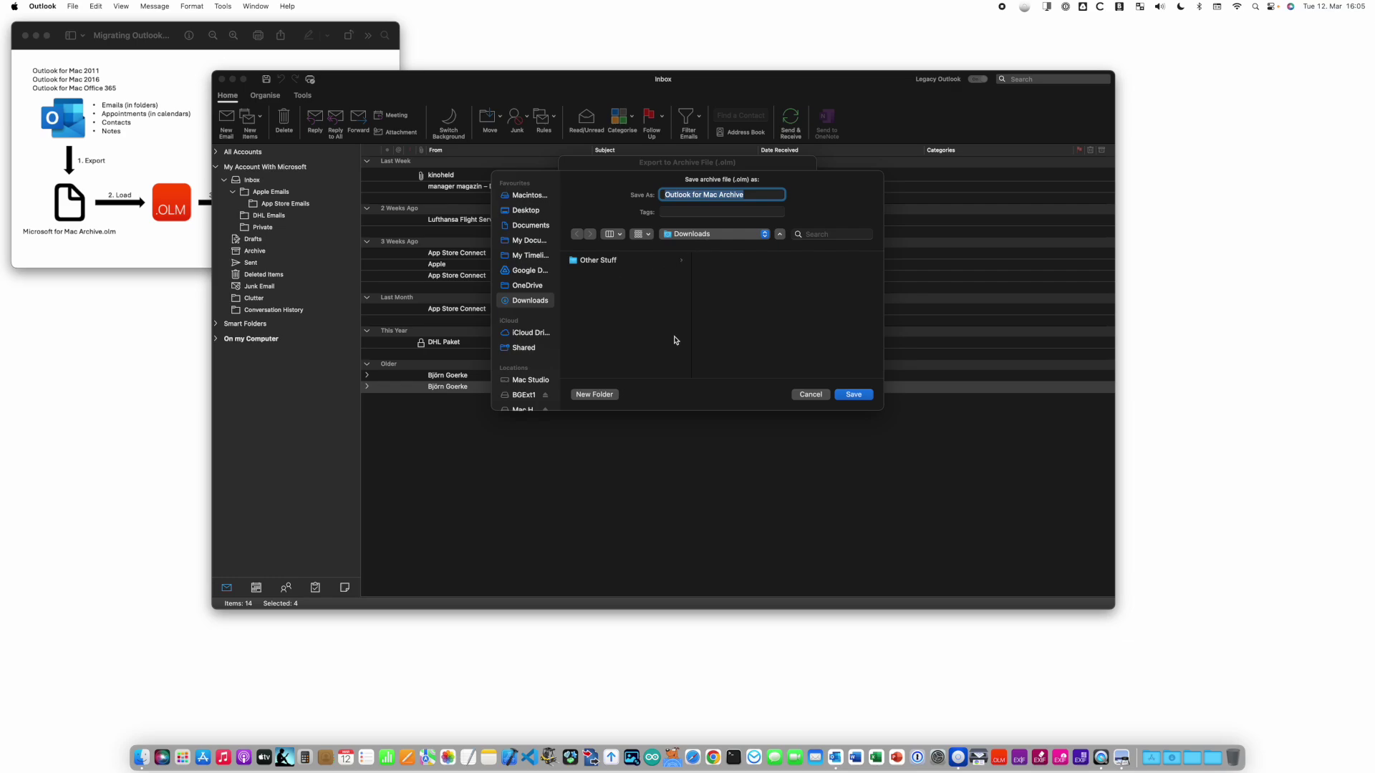
pyautogui.click(854, 394)
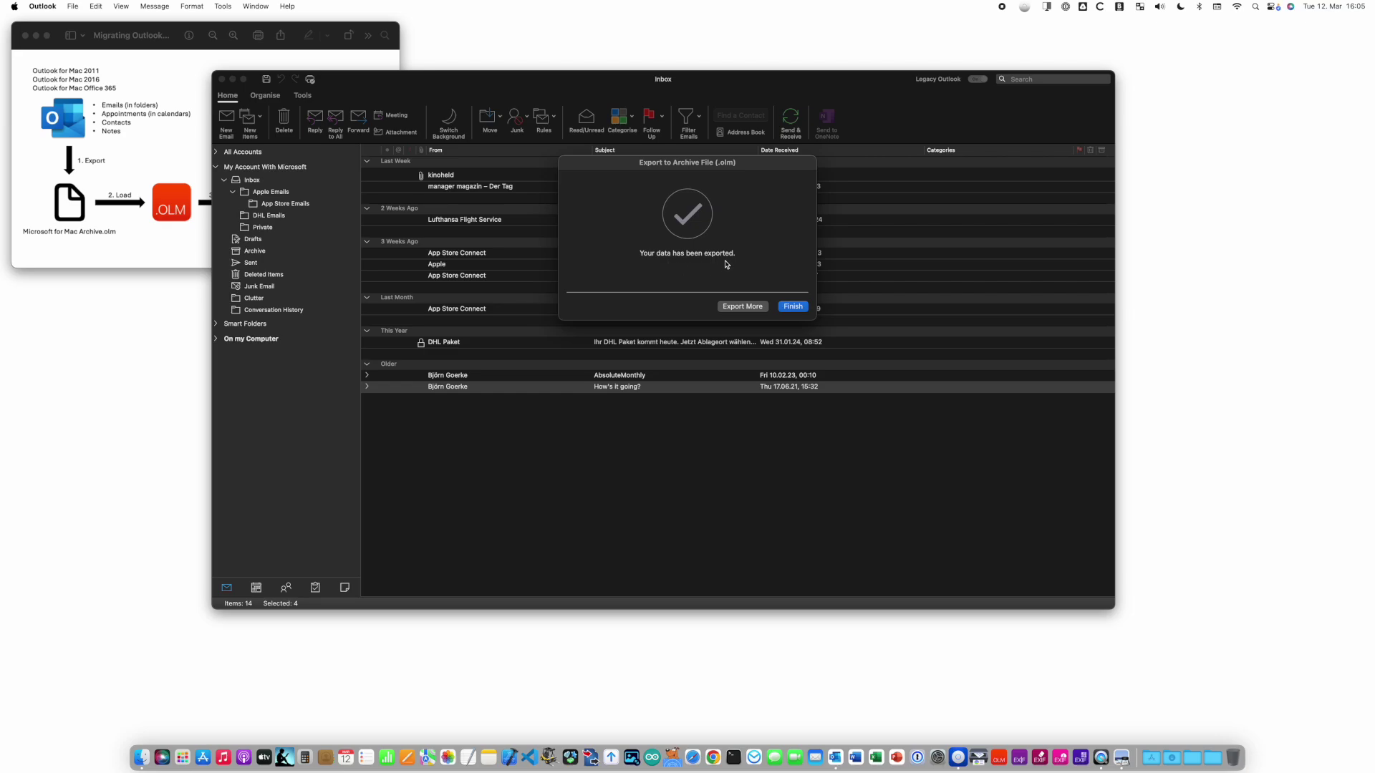
pyautogui.click(793, 308)
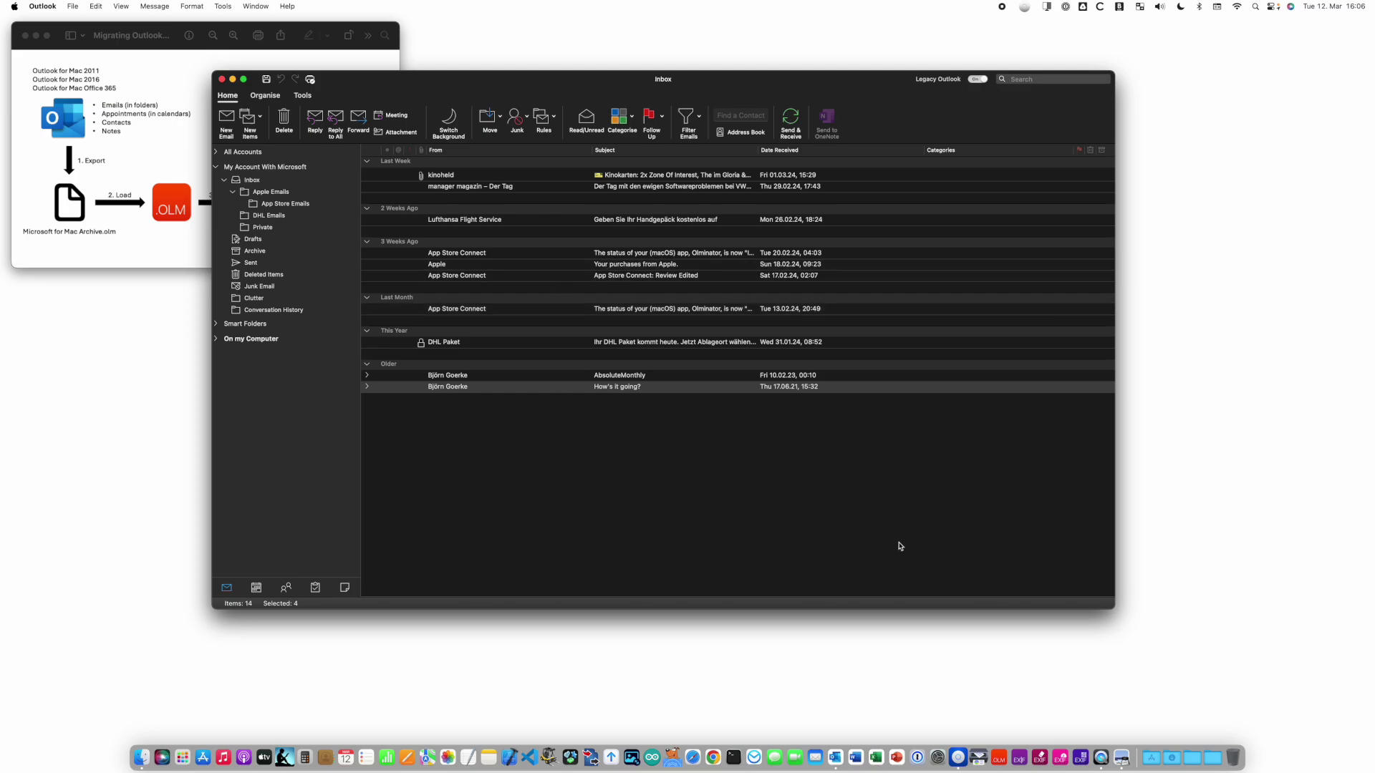
# - Open Downloads in Finder and inspect the 60 MB Outlook for Mac Archive.olm file
pyautogui.rightClick(1172, 756)
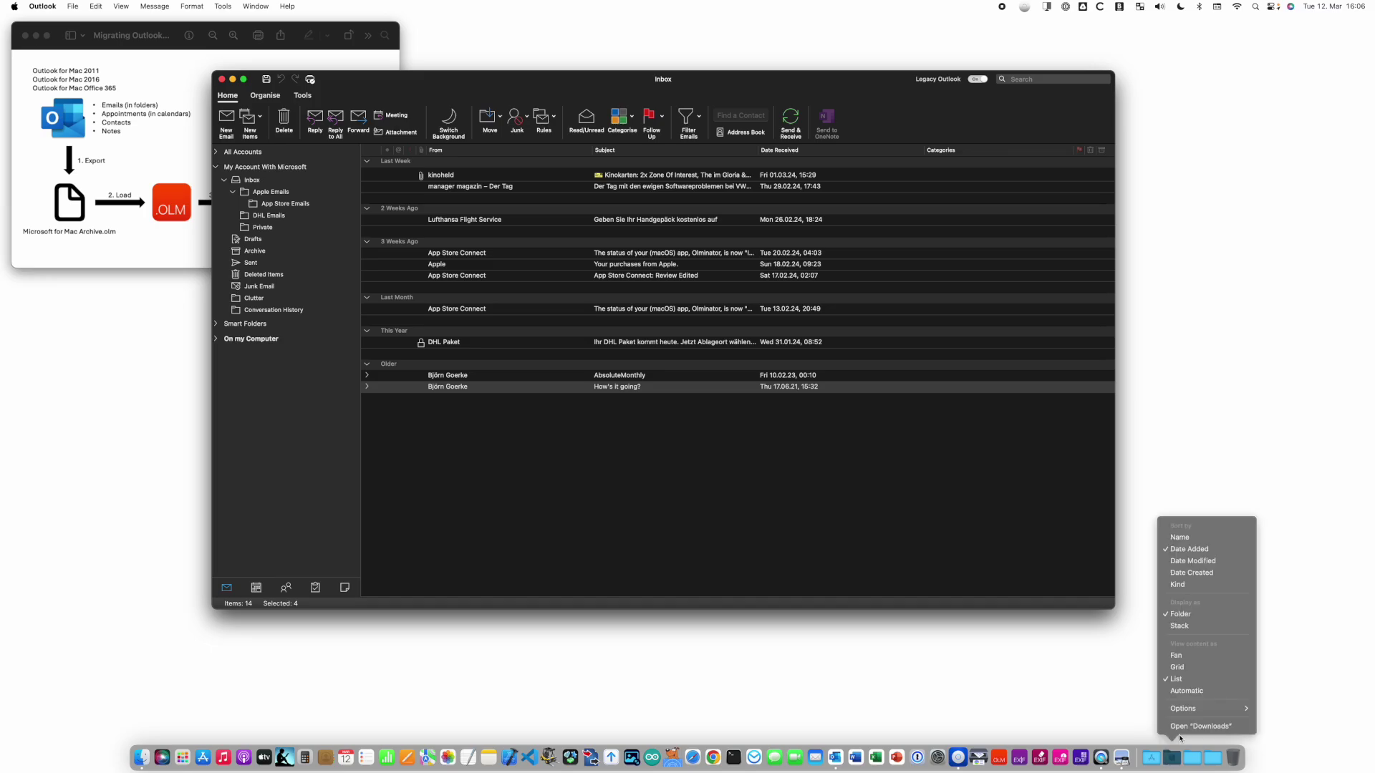
pyautogui.click(1173, 726)
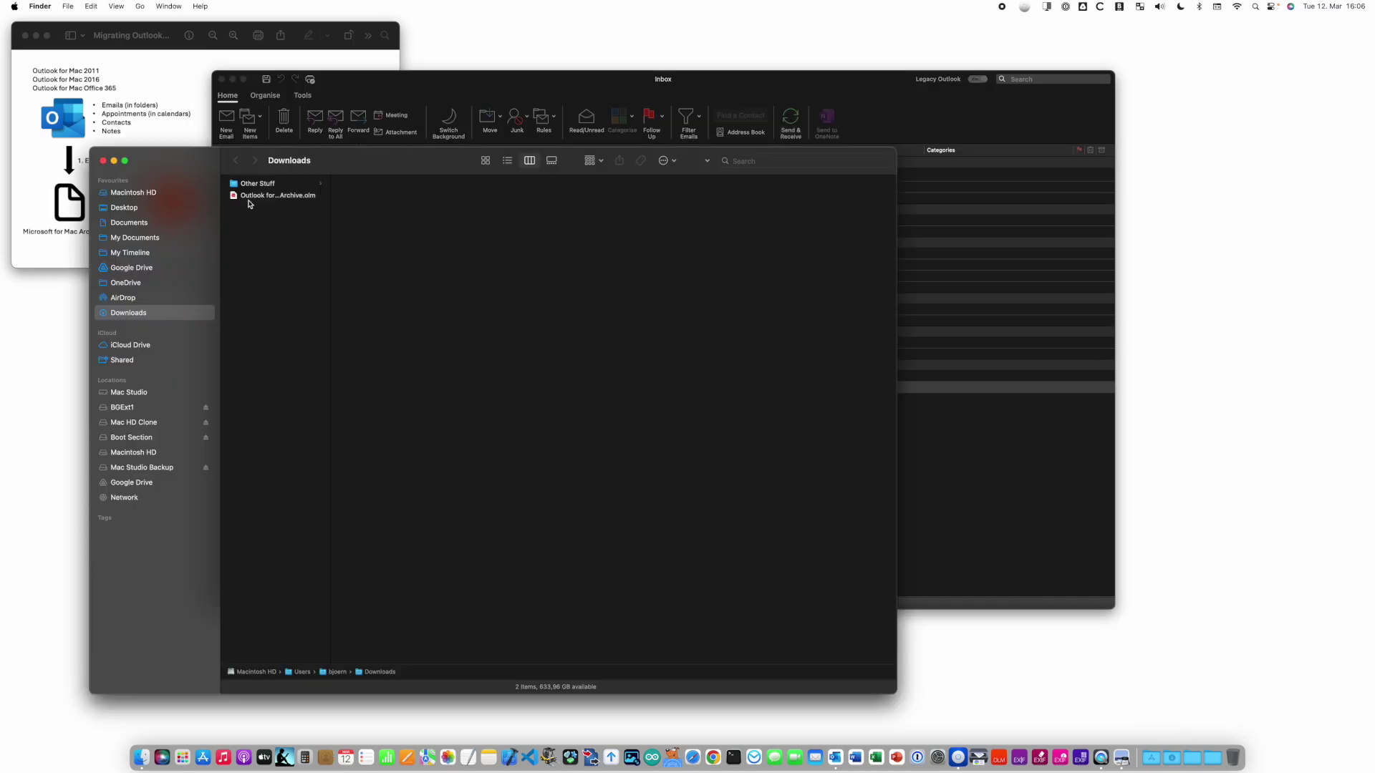
pyautogui.moveTo(330, 196); pyautogui.dragTo(358, 198)
pyautogui.click(303, 198)
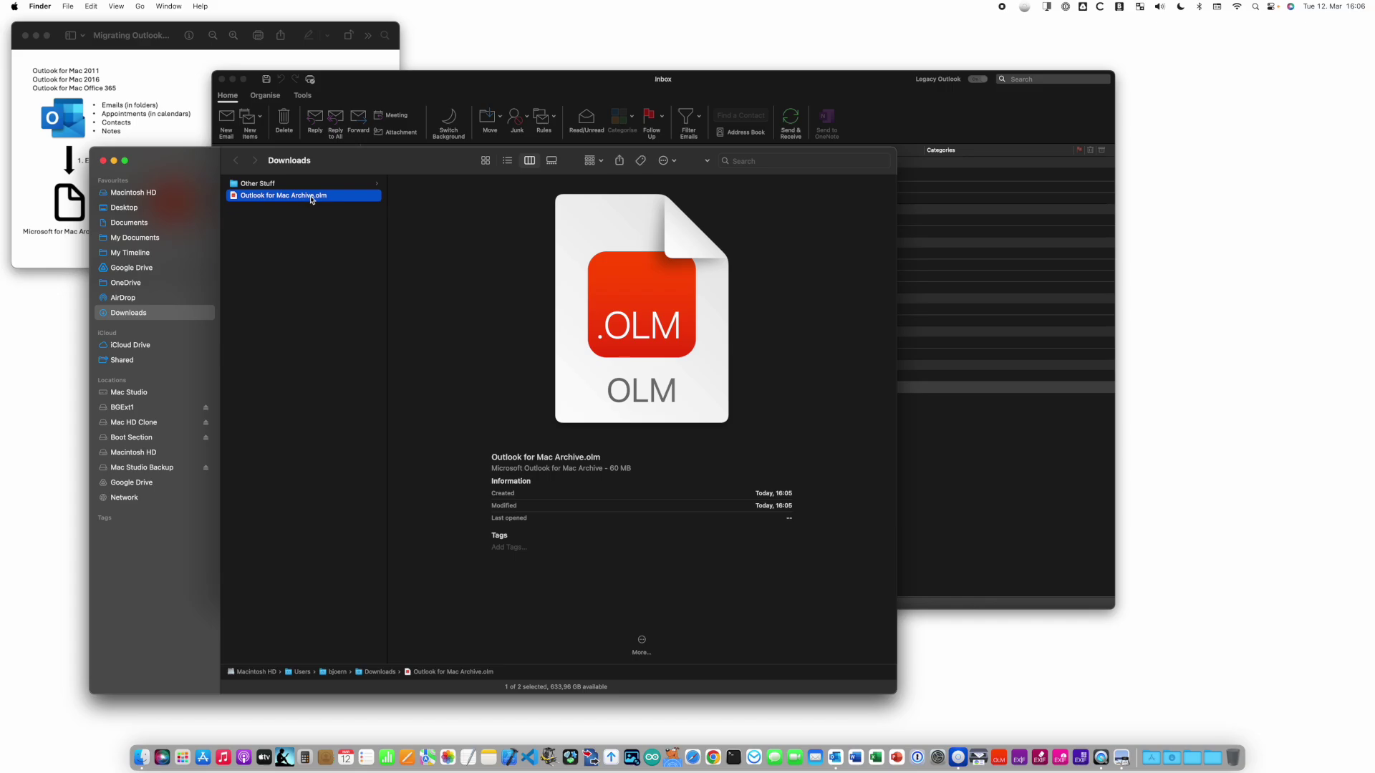
# - Close the Finder window and quit Outlook with Cmd+Q
pyautogui.click(104, 160)
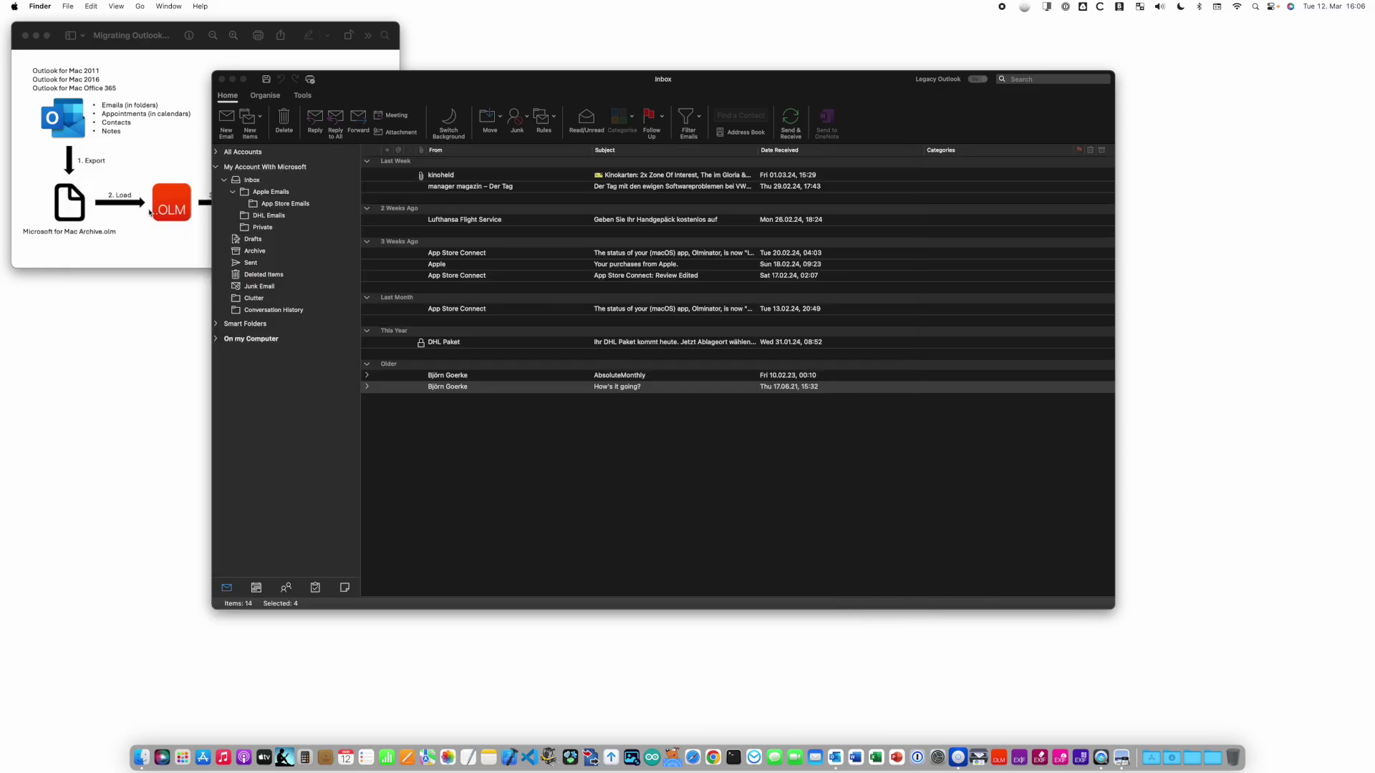
pyautogui.click(320, 85)
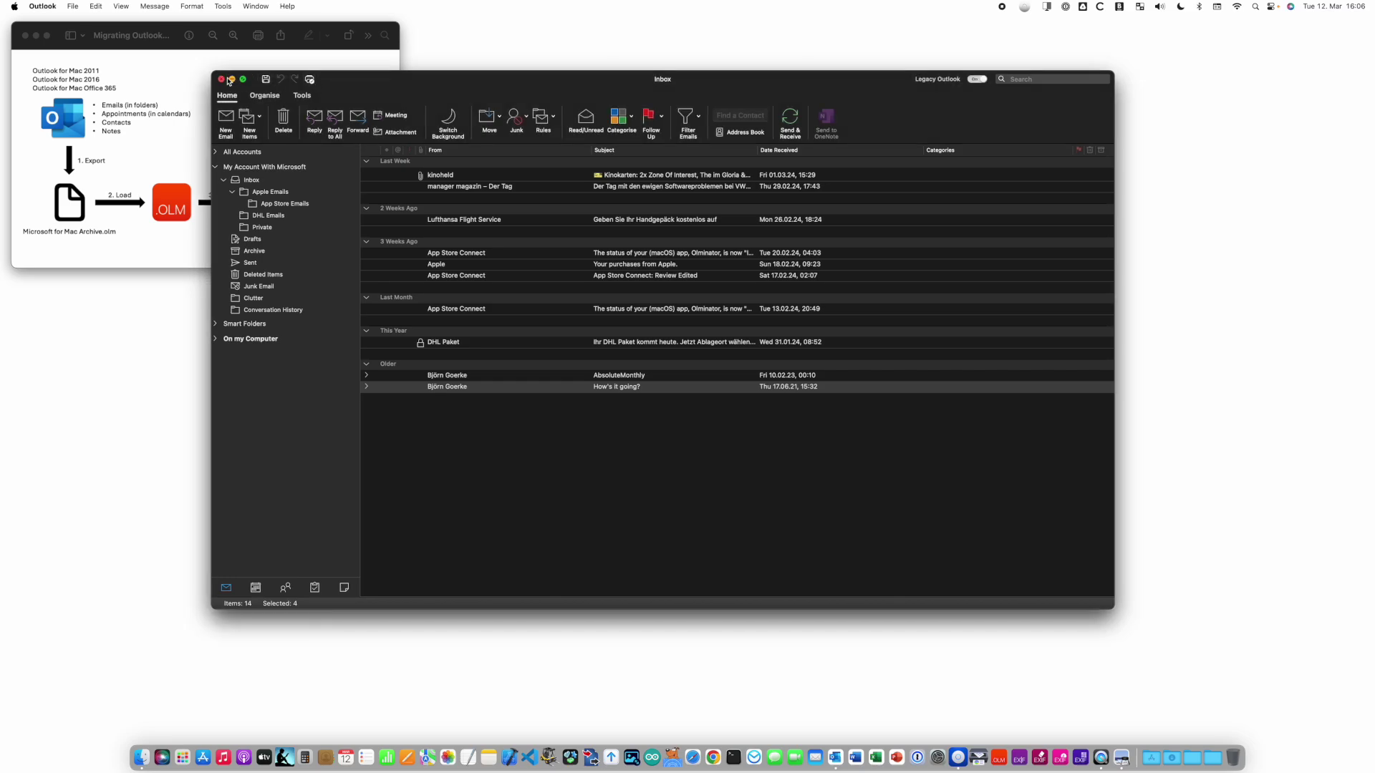
pyautogui.press('super+q')
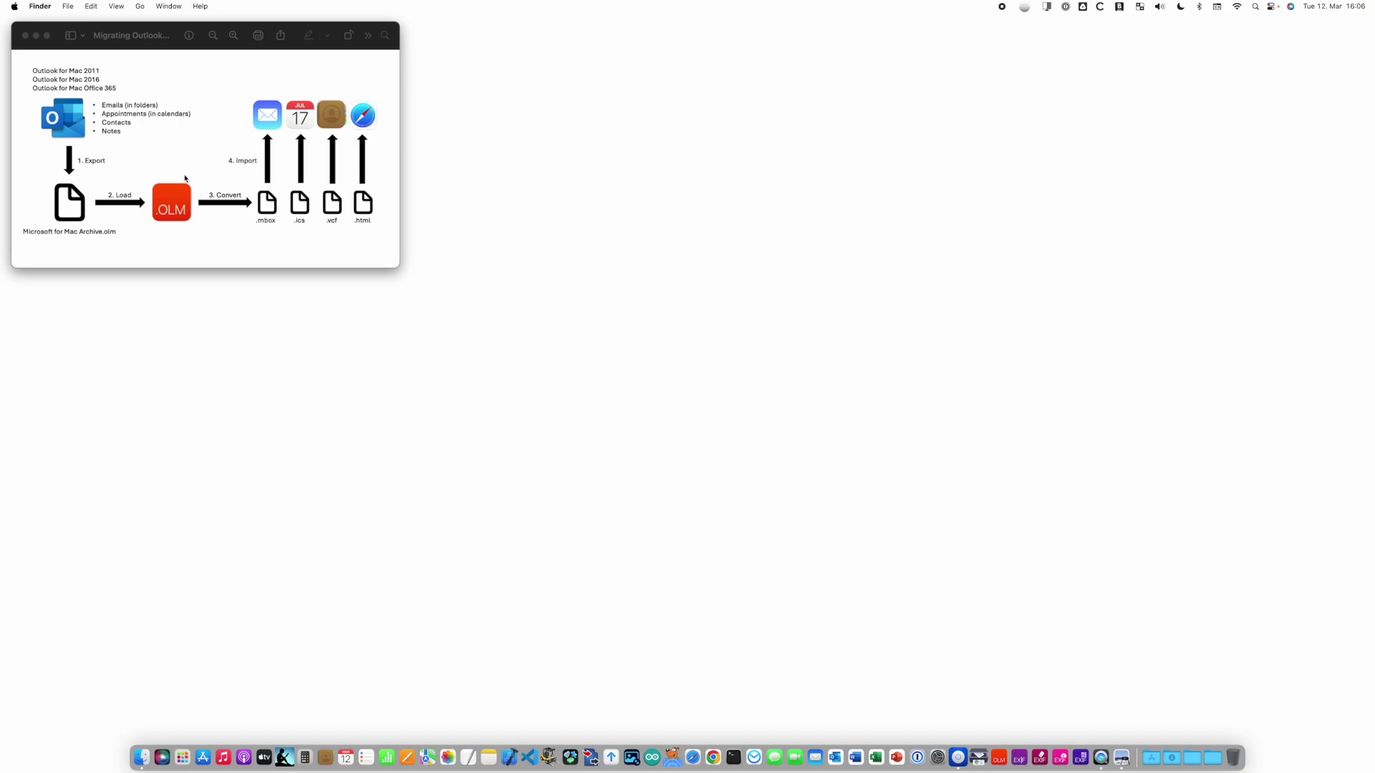
# - Launch Olminator from the Dock and start choosing the .olm input file
pyautogui.click(999, 758)
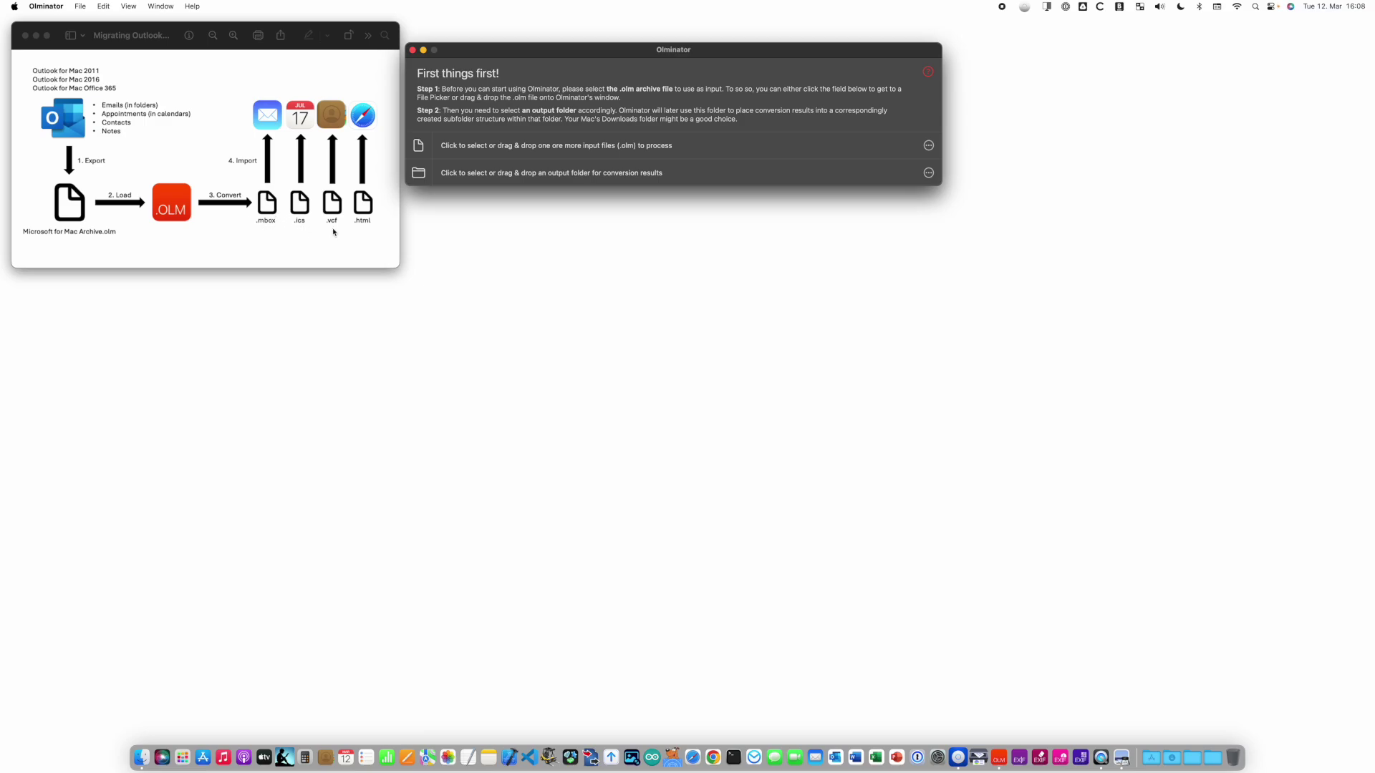
pyautogui.click(556, 151)
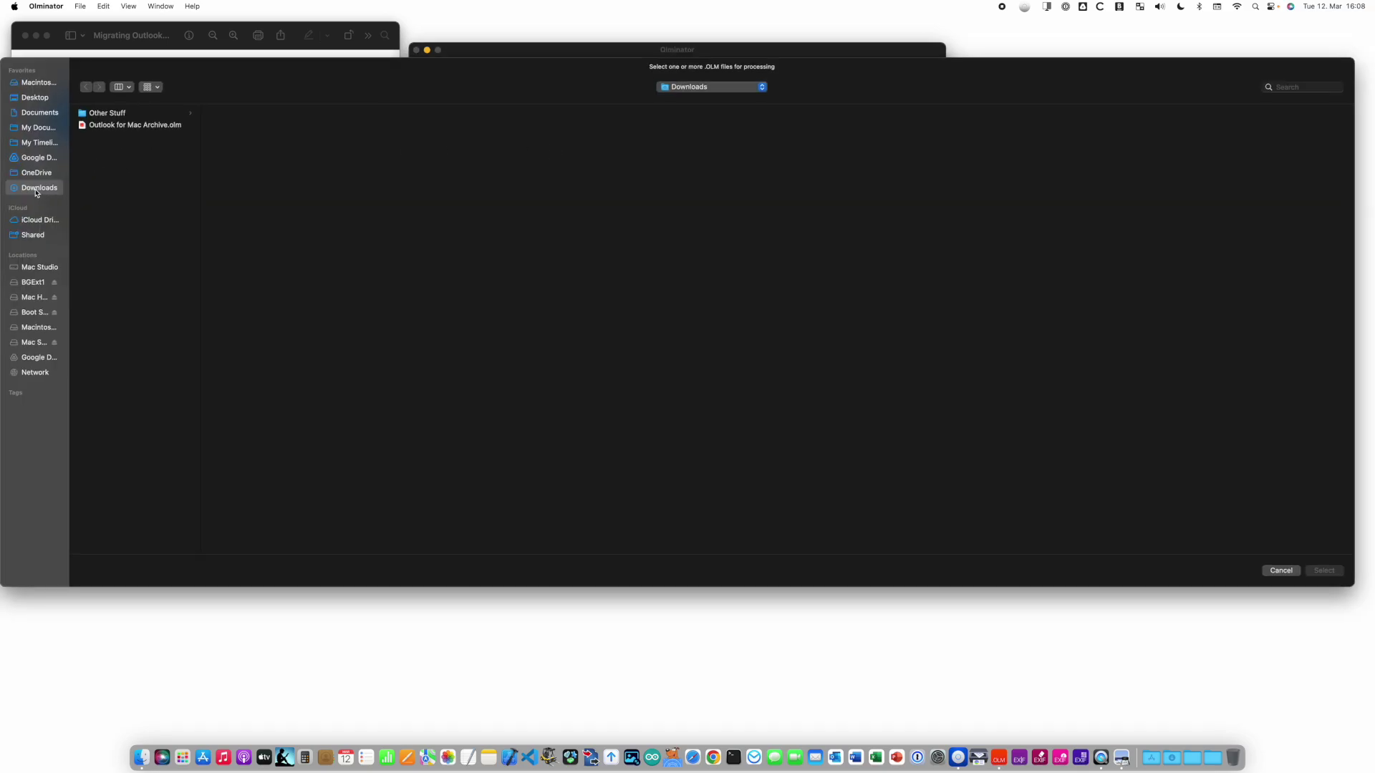
# - Load Outlook for Mac Archive.olm as input and set Downloads as the output folder
pyautogui.doubleClick(124, 128)
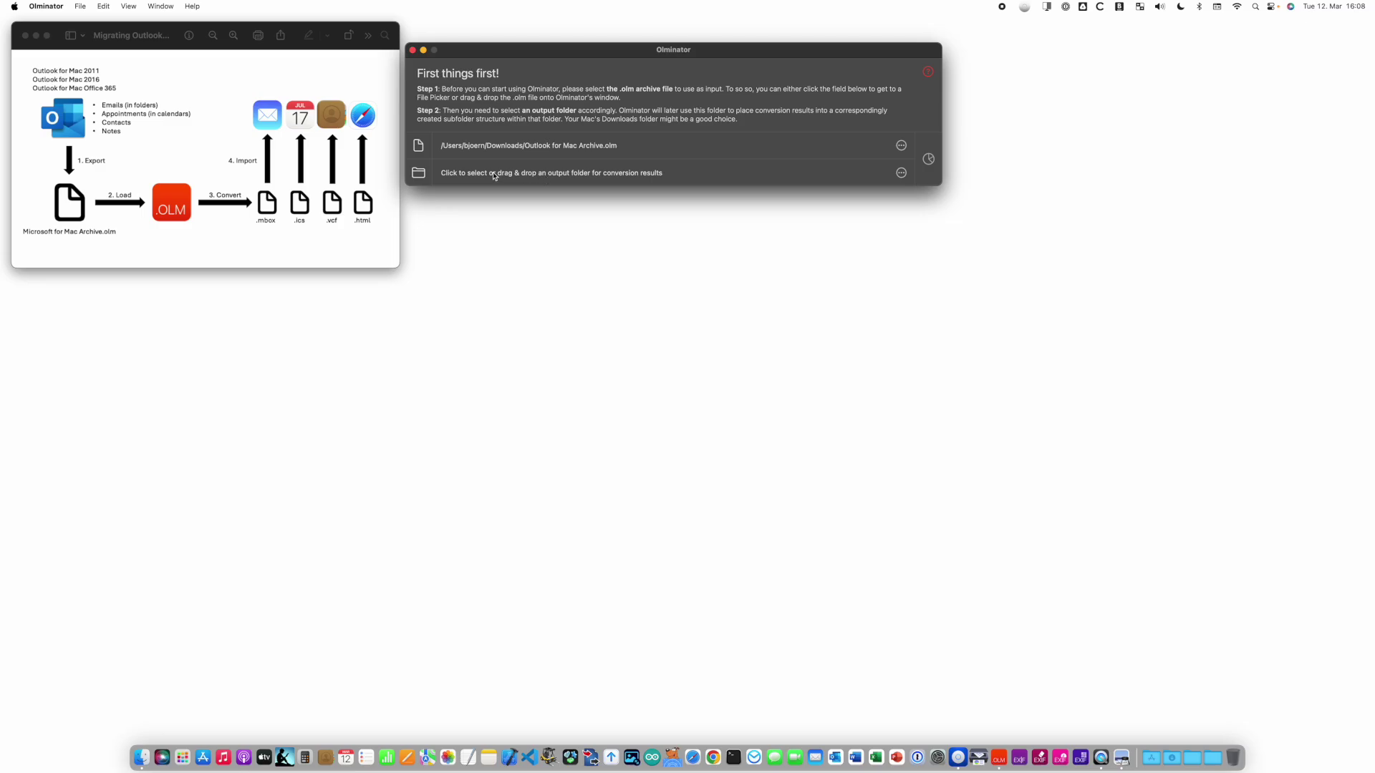
pyautogui.click(526, 176)
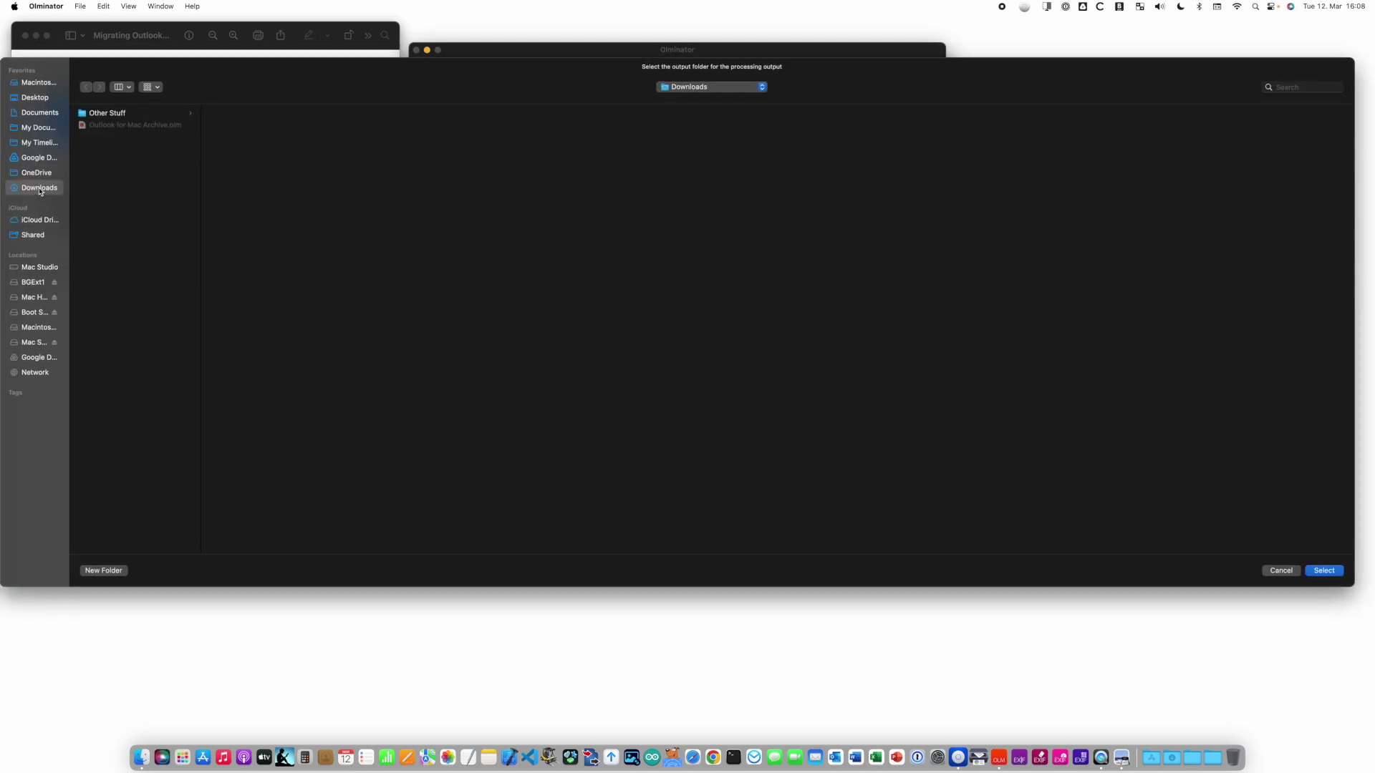
pyautogui.click(1326, 571)
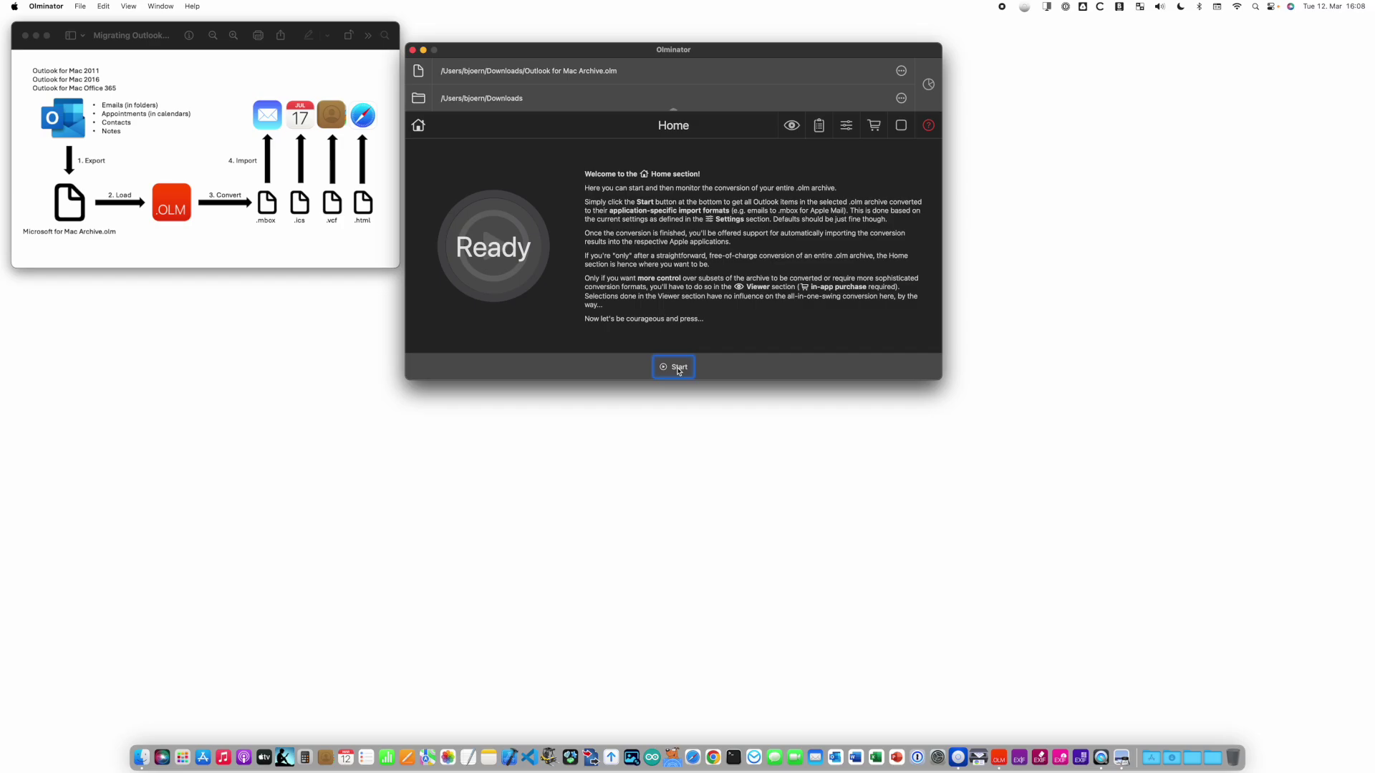
pyautogui.click(677, 368)
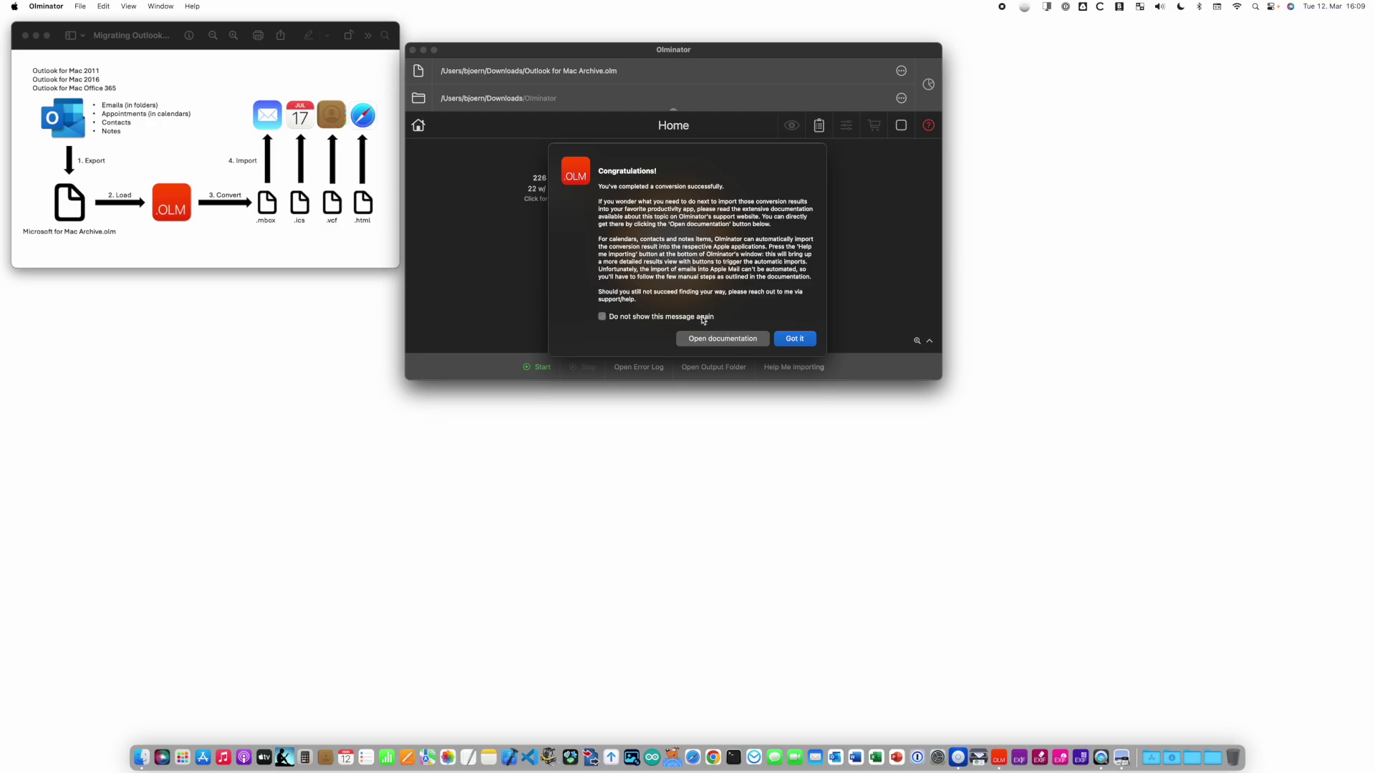
# - Tick 'Do not show this message again' on the congratulations message
pyautogui.click(704, 319)
# - Close the congratulations message and open the conversion output folder in Finder
pyautogui.click(807, 339)
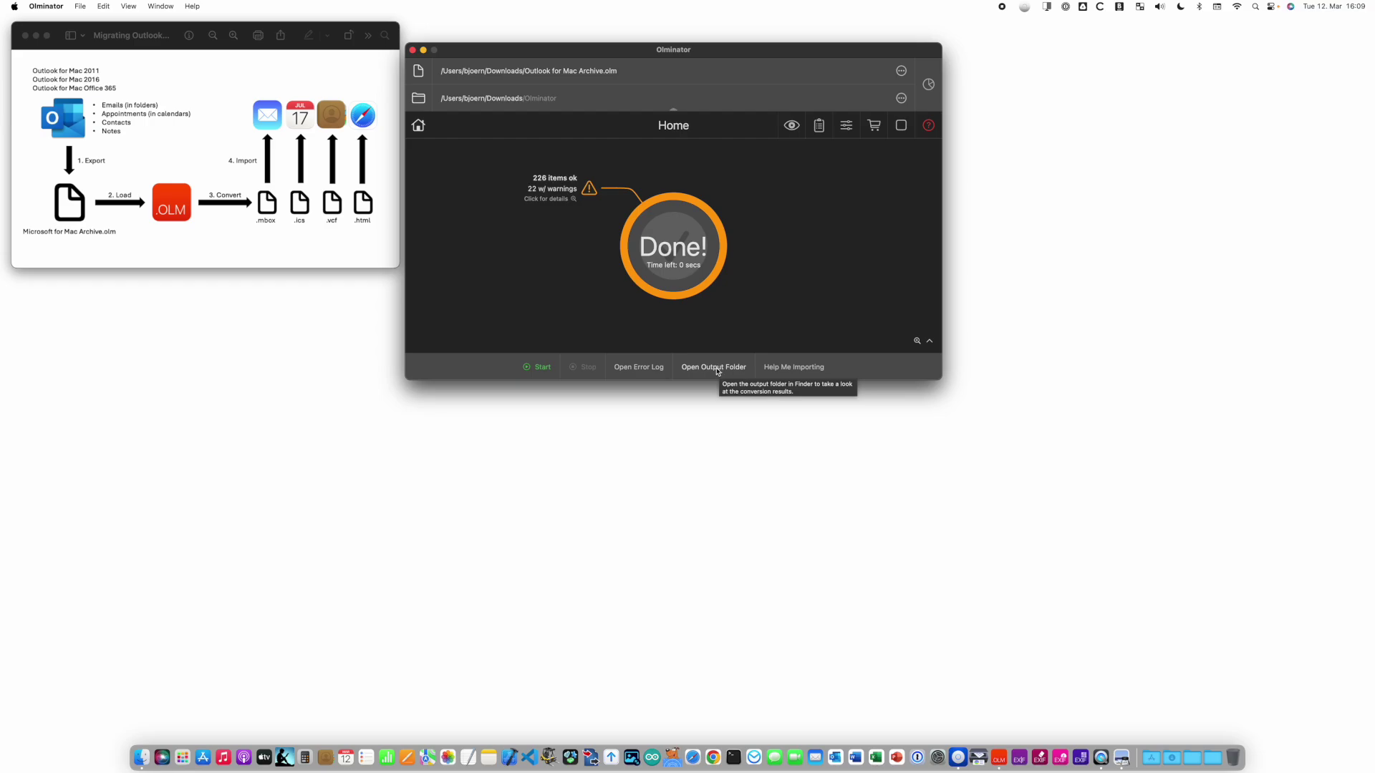
pyautogui.click(719, 371)
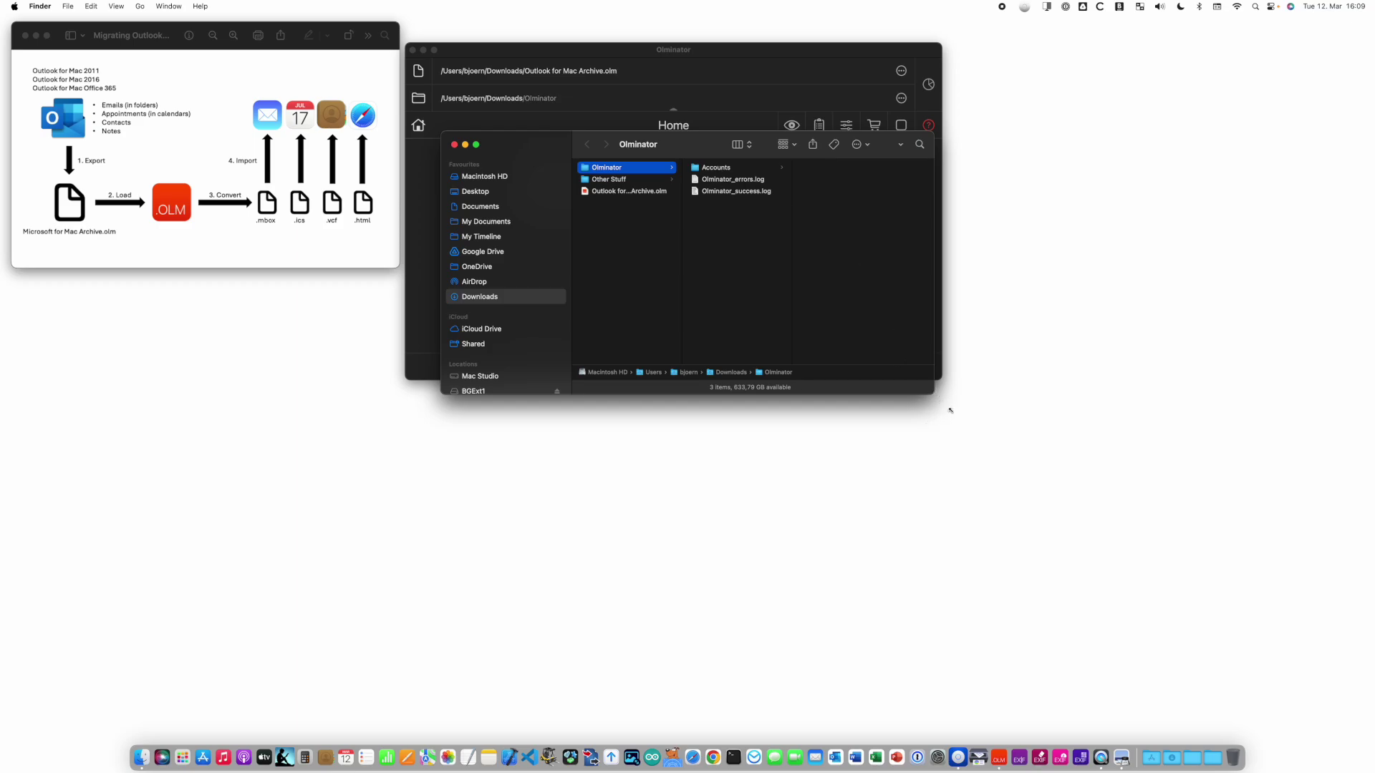
# - Enlarge the Finder window and open Accounts > My Account With Microsoft
pyautogui.moveTo(934, 393); pyautogui.dragTo(1196, 568)
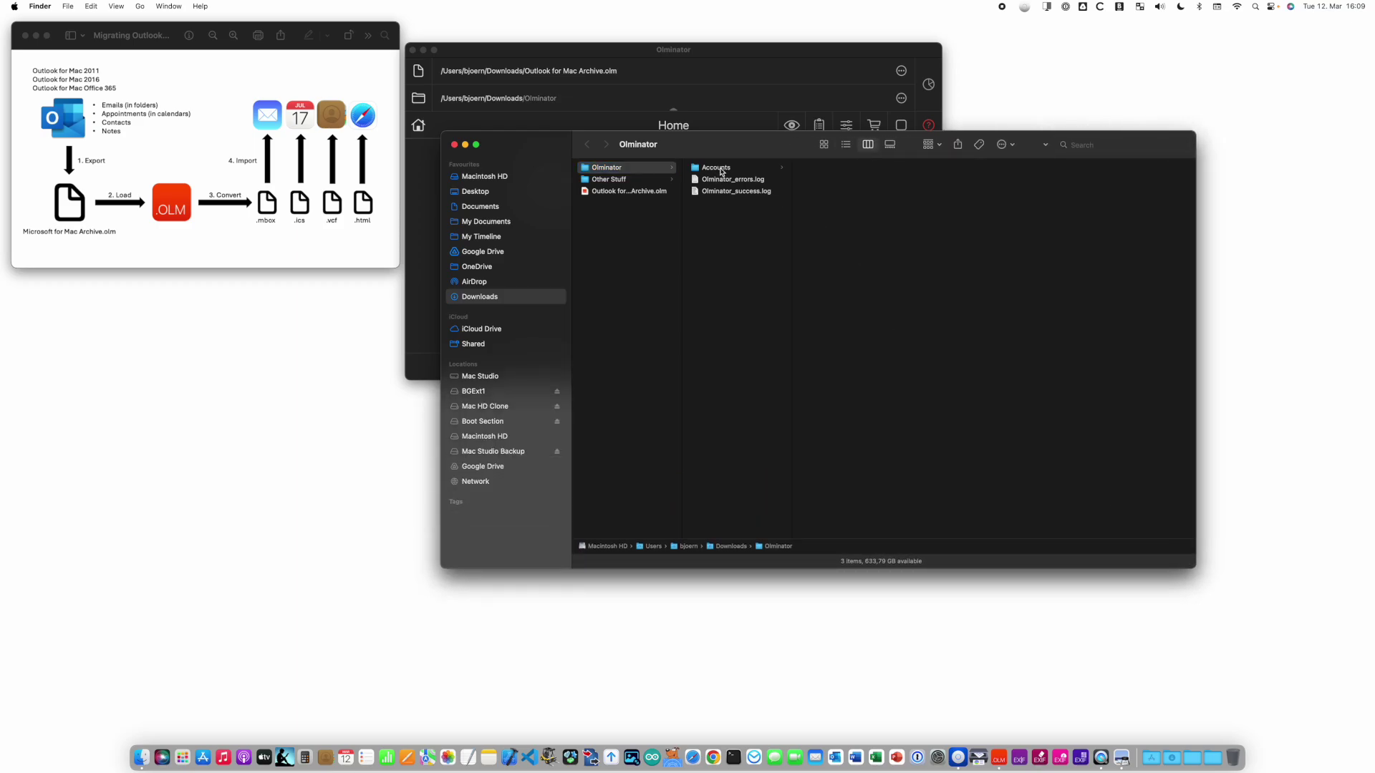
pyautogui.click(722, 169)
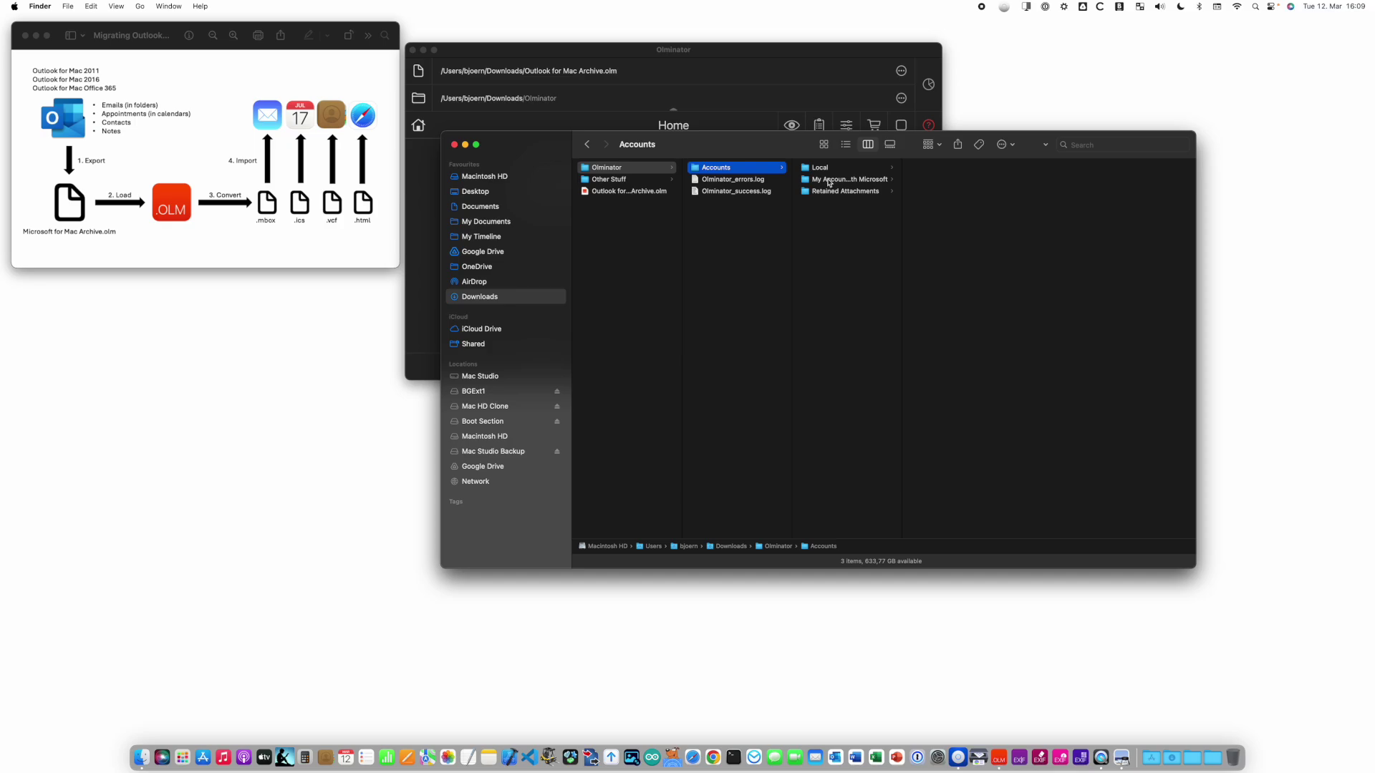
pyautogui.moveTo(905, 181); pyautogui.dragTo(977, 185)
pyautogui.click(856, 180)
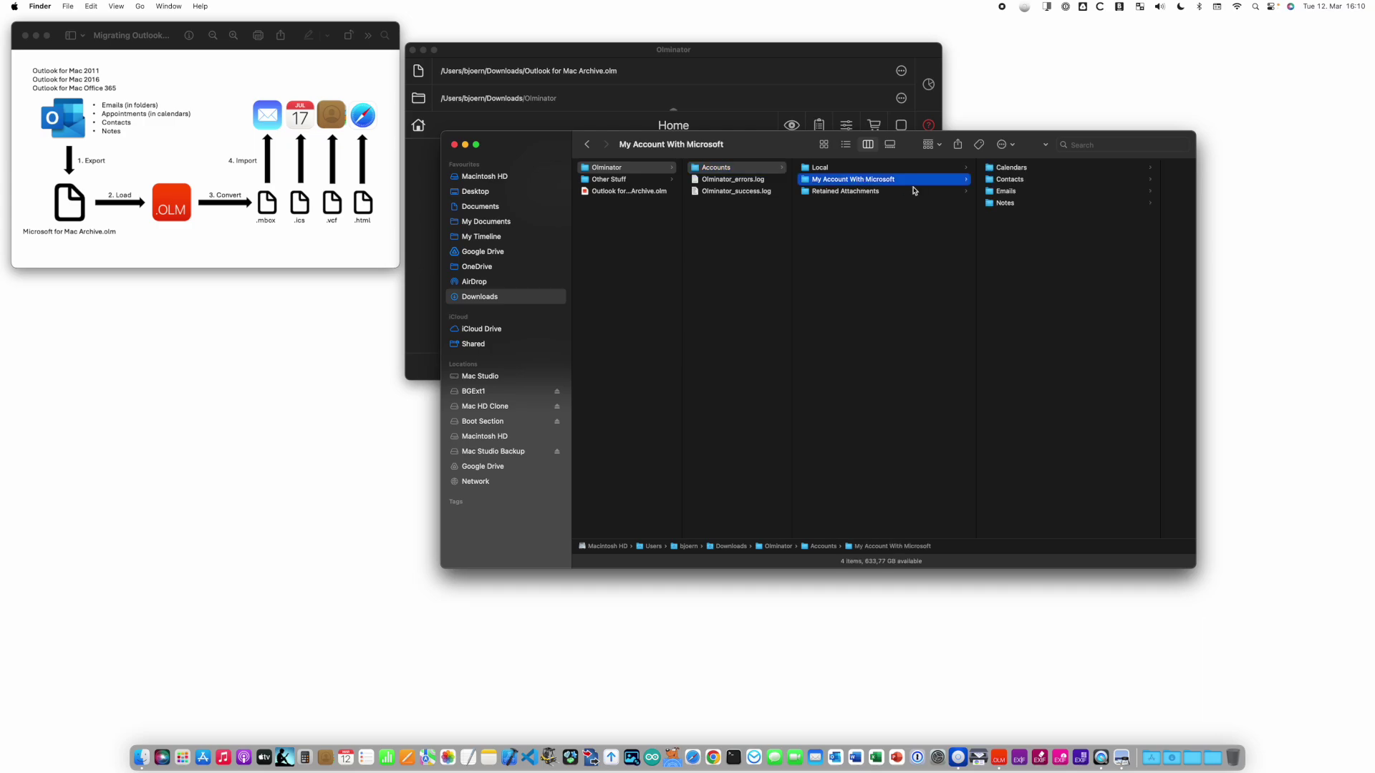
# - Open Emails > Local, glance at Calendars, open Local Emails, then quit Olminator
pyautogui.click(1007, 192)
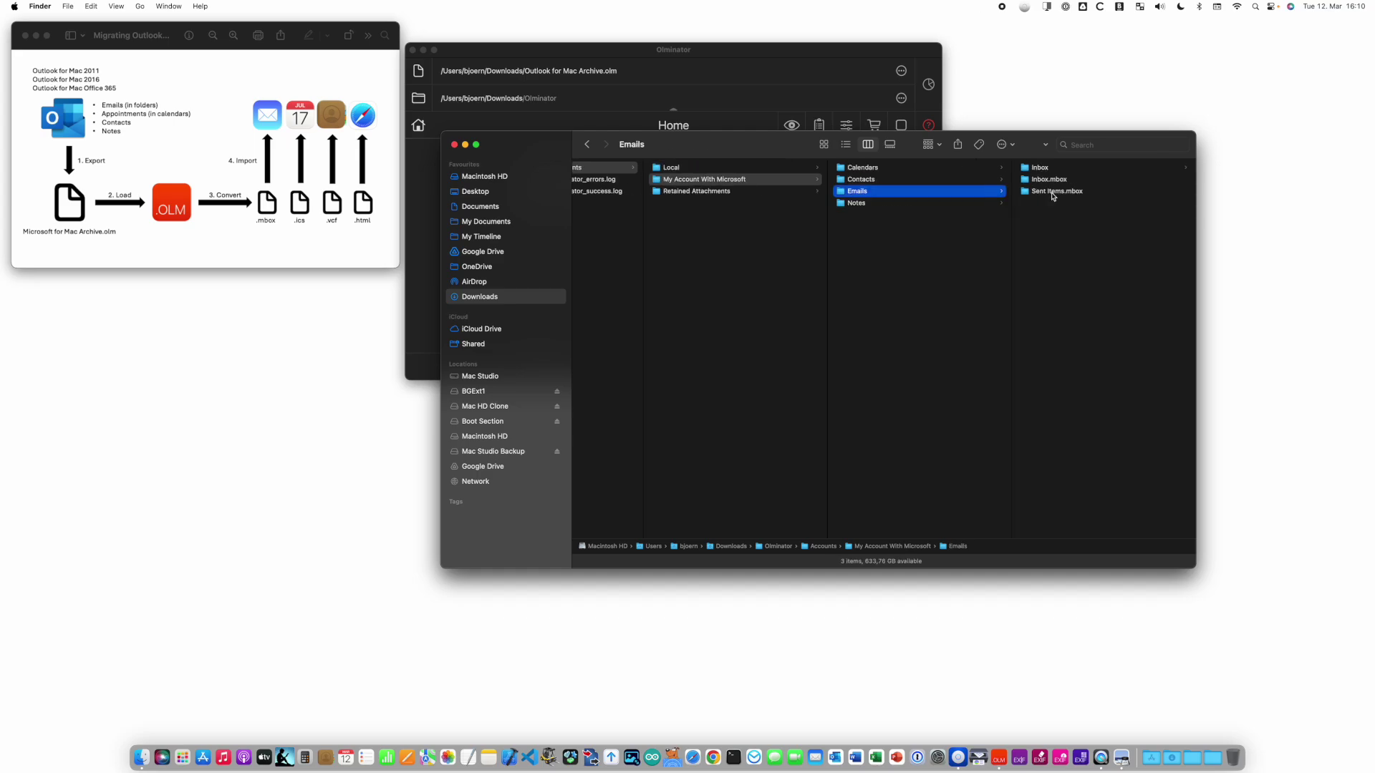
pyautogui.click(675, 168)
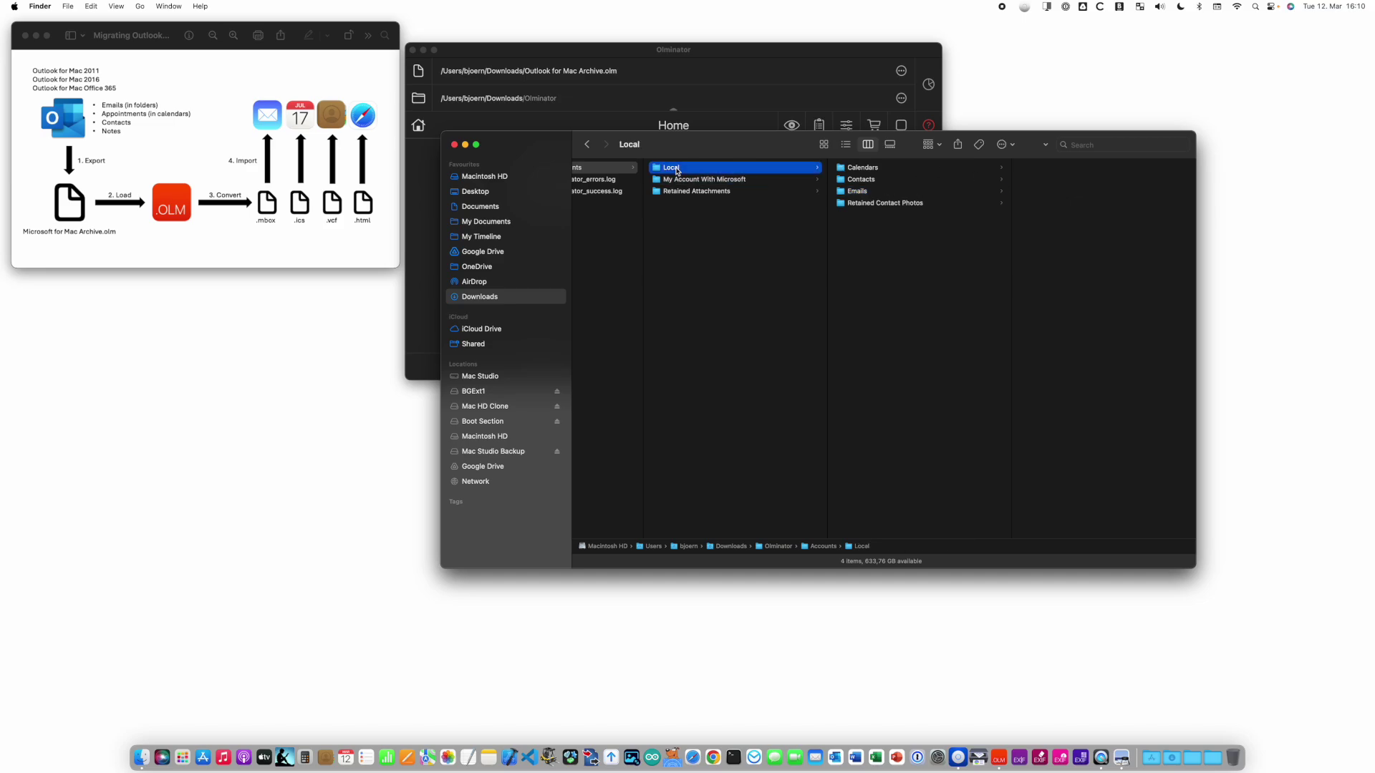
pyautogui.click(861, 172)
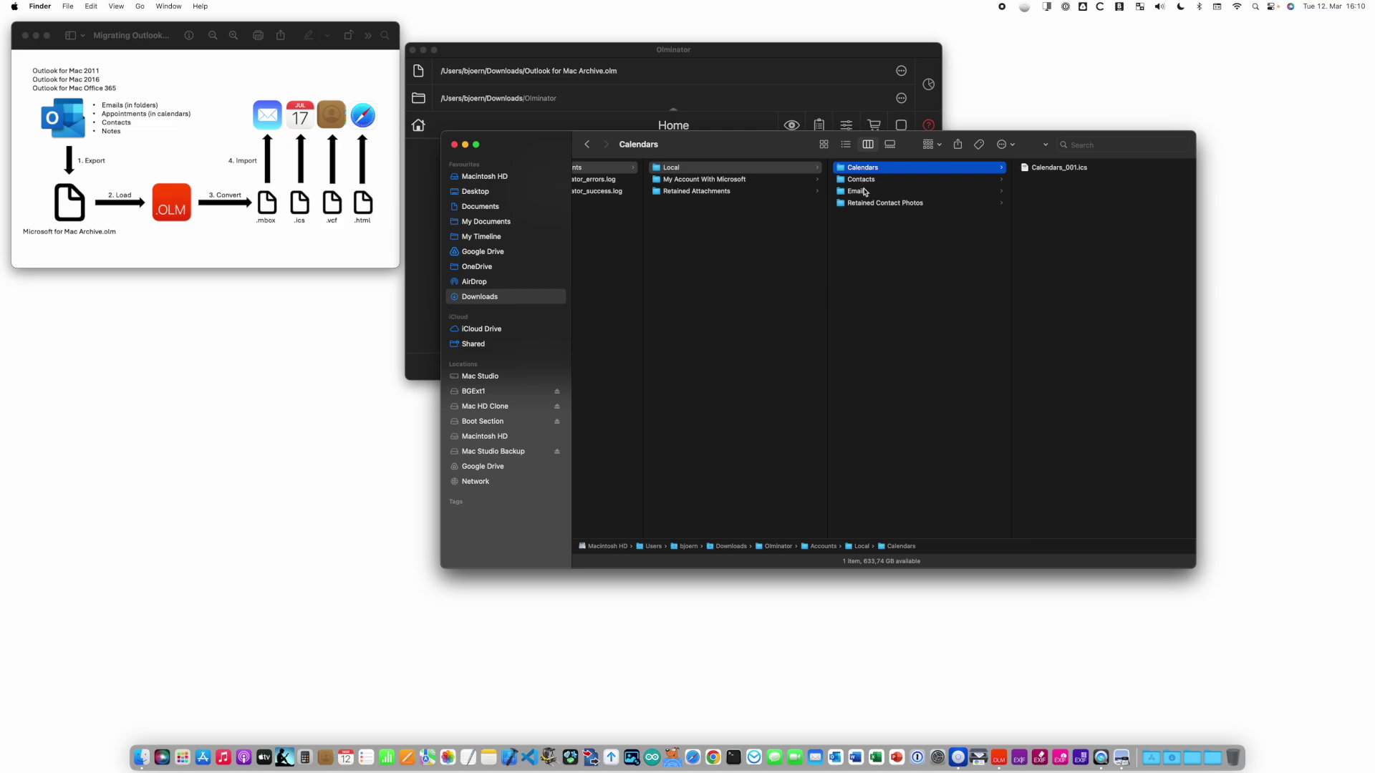
pyautogui.click(865, 194)
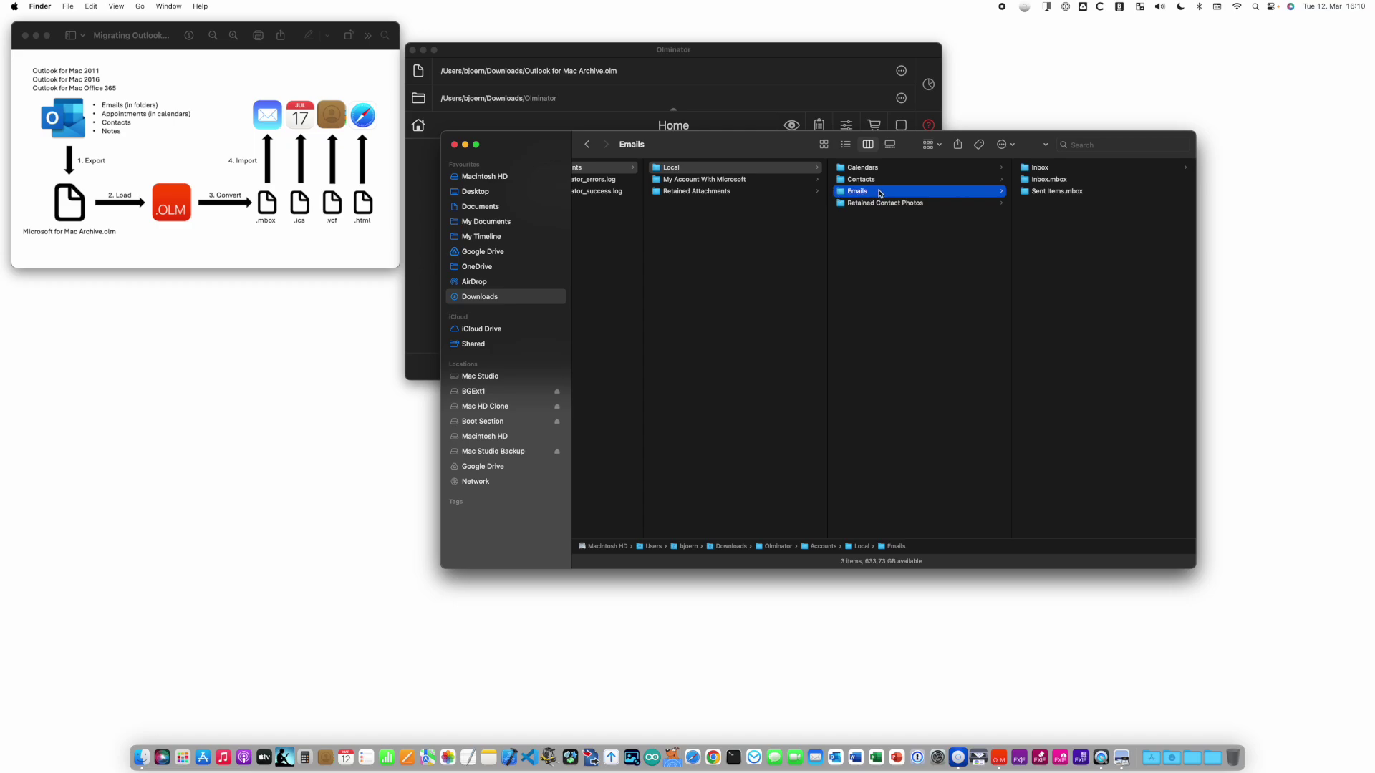
pyautogui.hscroll(-5, 878, 193)
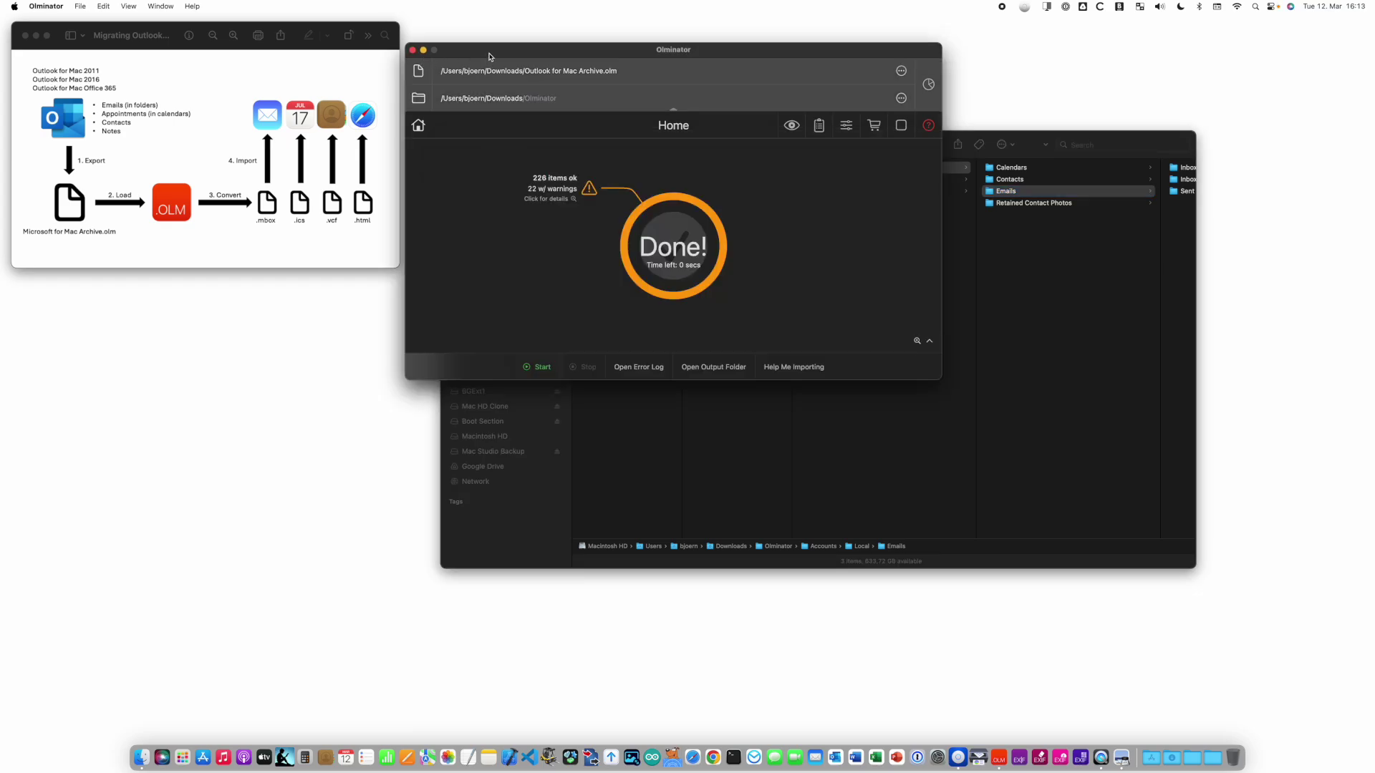
pyautogui.press('super+q')
# - Close Olminator and its rating prompt, then bring Apple Mail forward from the Dock
pyautogui.click(600, 293)
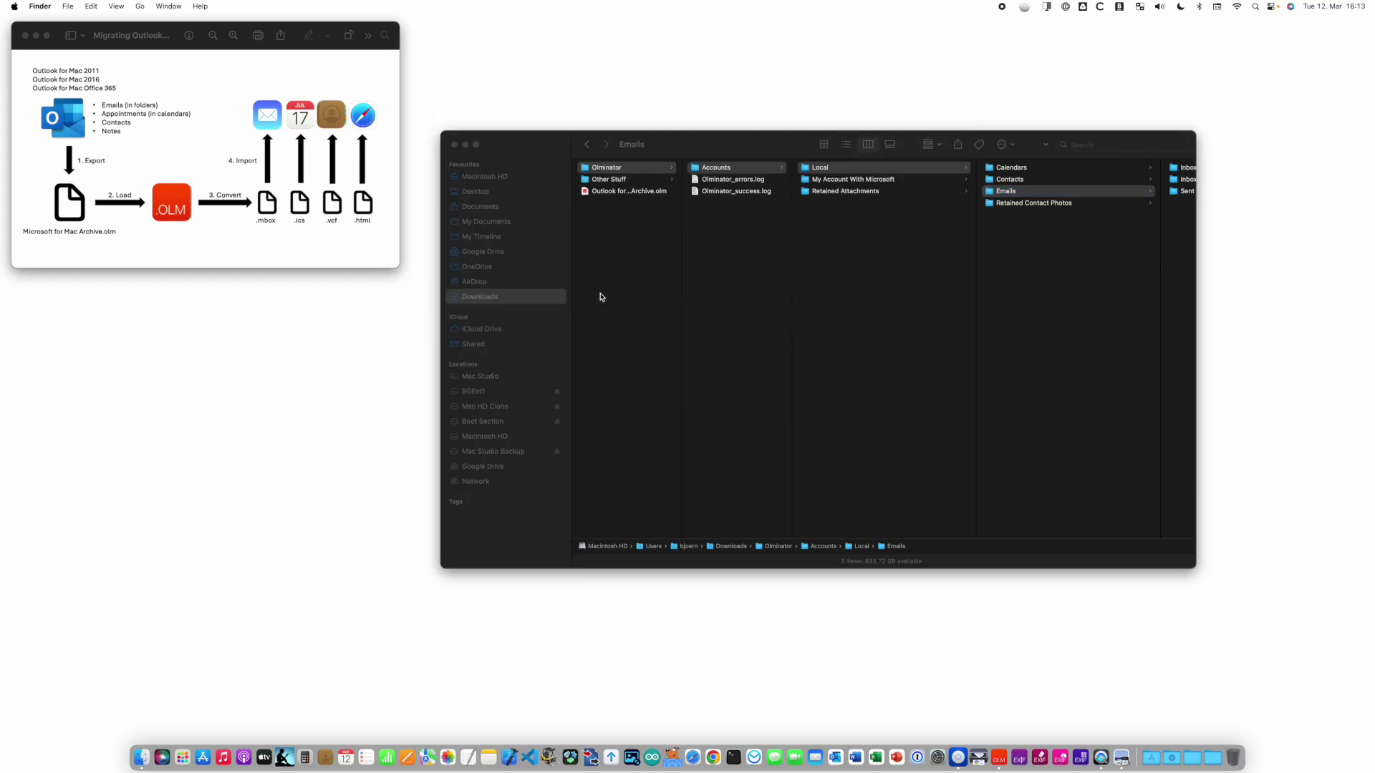
pyautogui.click(816, 758)
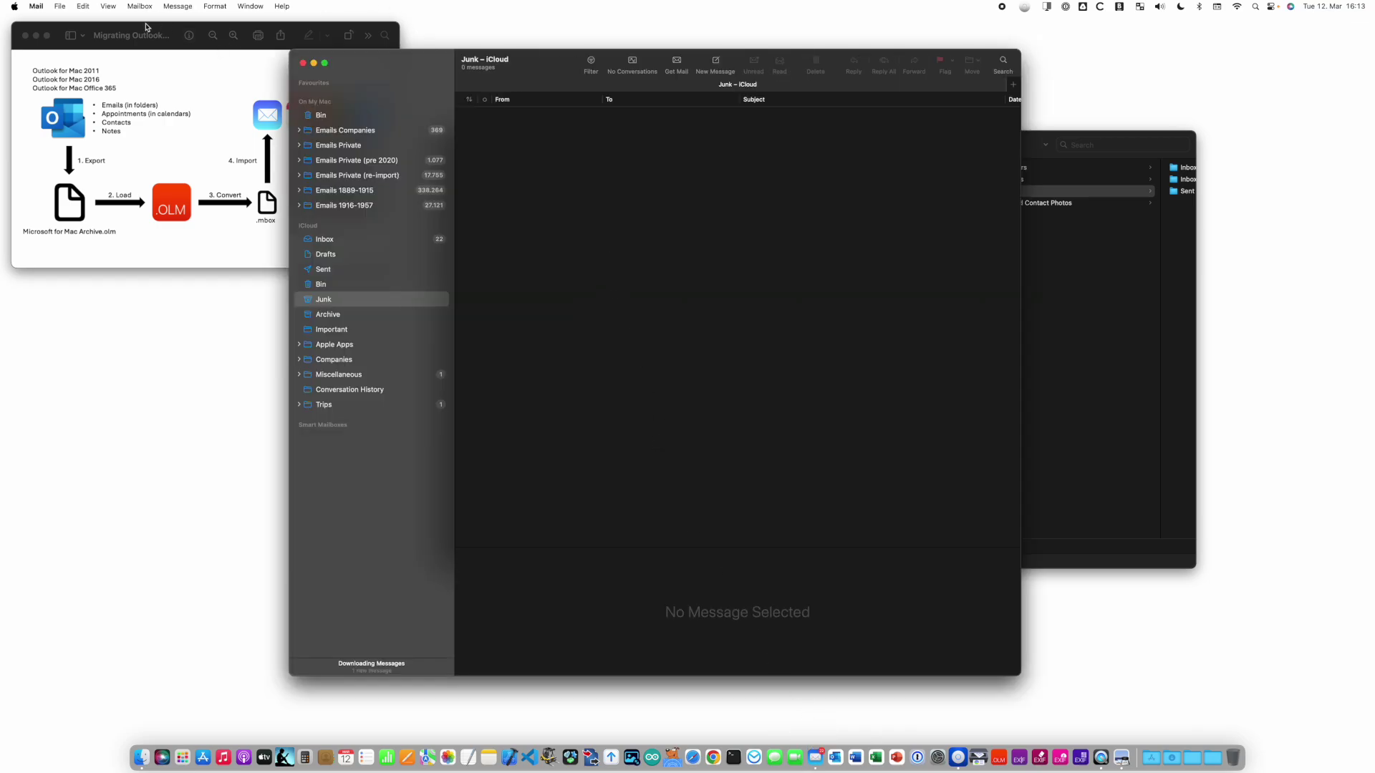
# - Begin a File > Import Mailboxes import using 'Files in mbox format'
pyautogui.click(61, 7)
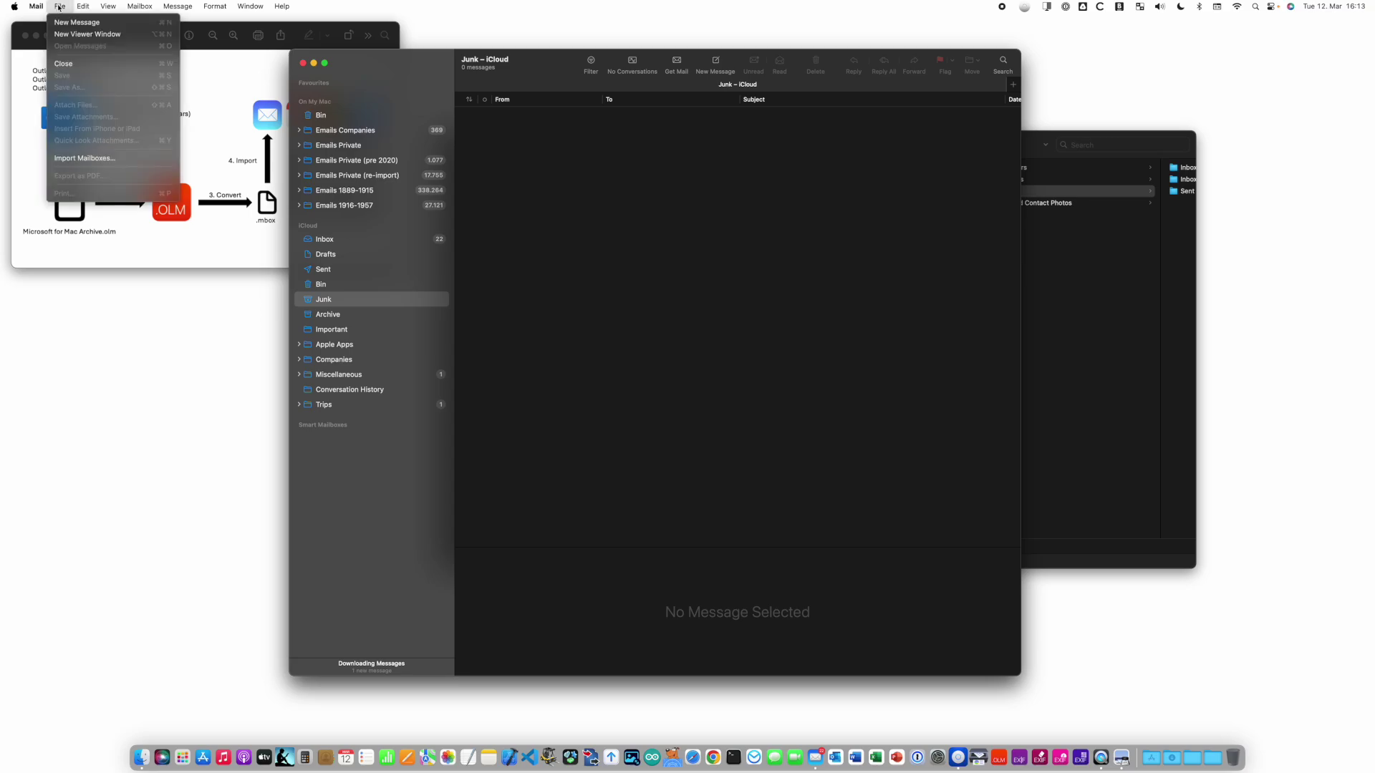
pyautogui.click(93, 160)
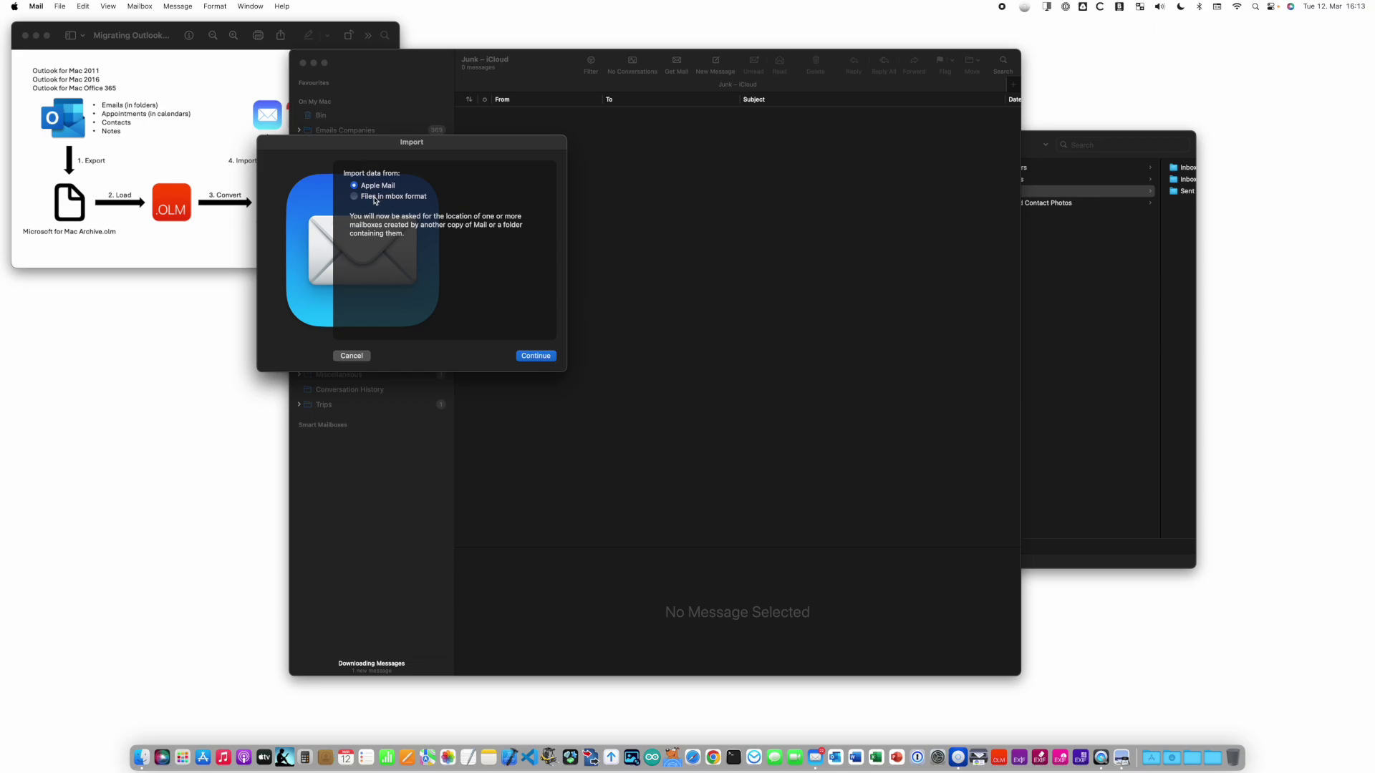
pyautogui.click(402, 200)
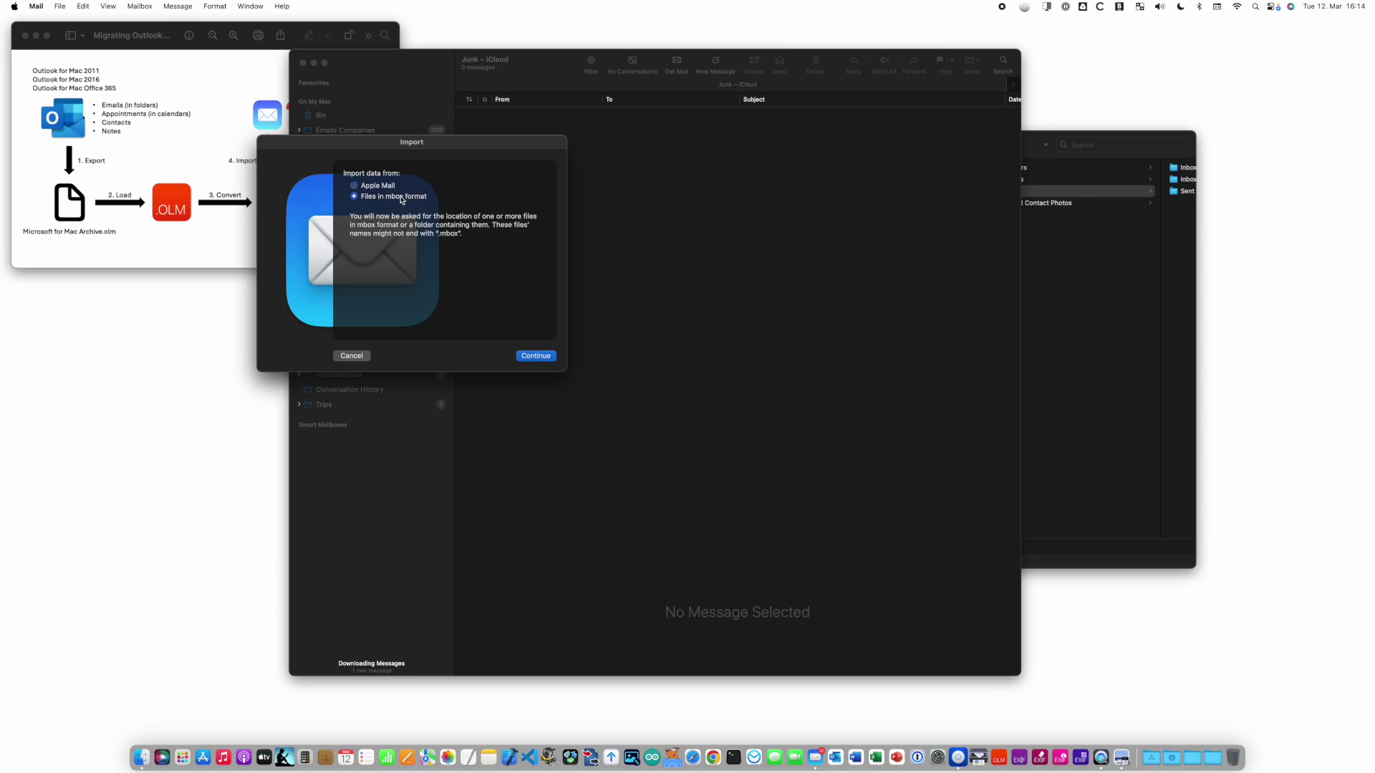
pyautogui.click(538, 357)
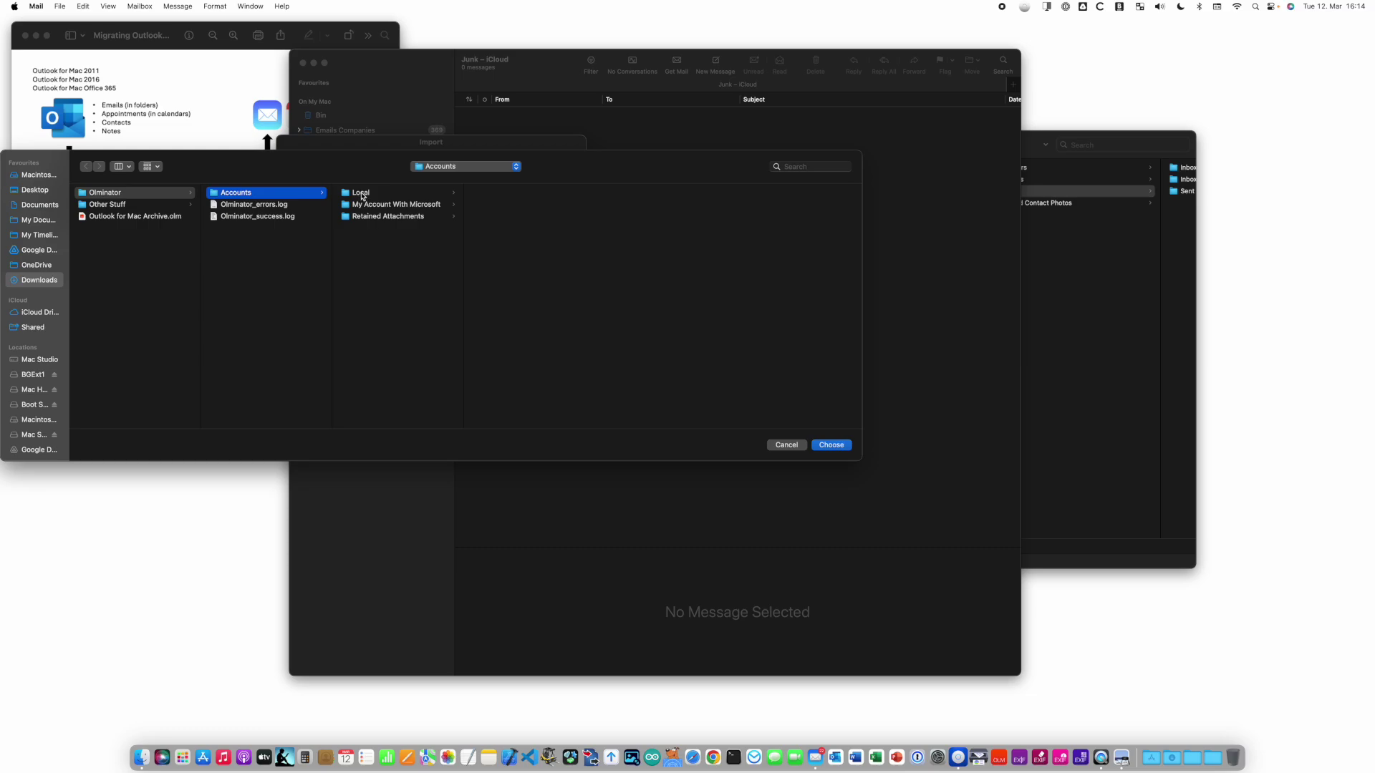
# - Import every listed mailbox from the Olminator Accounts folder and finish with Done
pyautogui.click(831, 445)
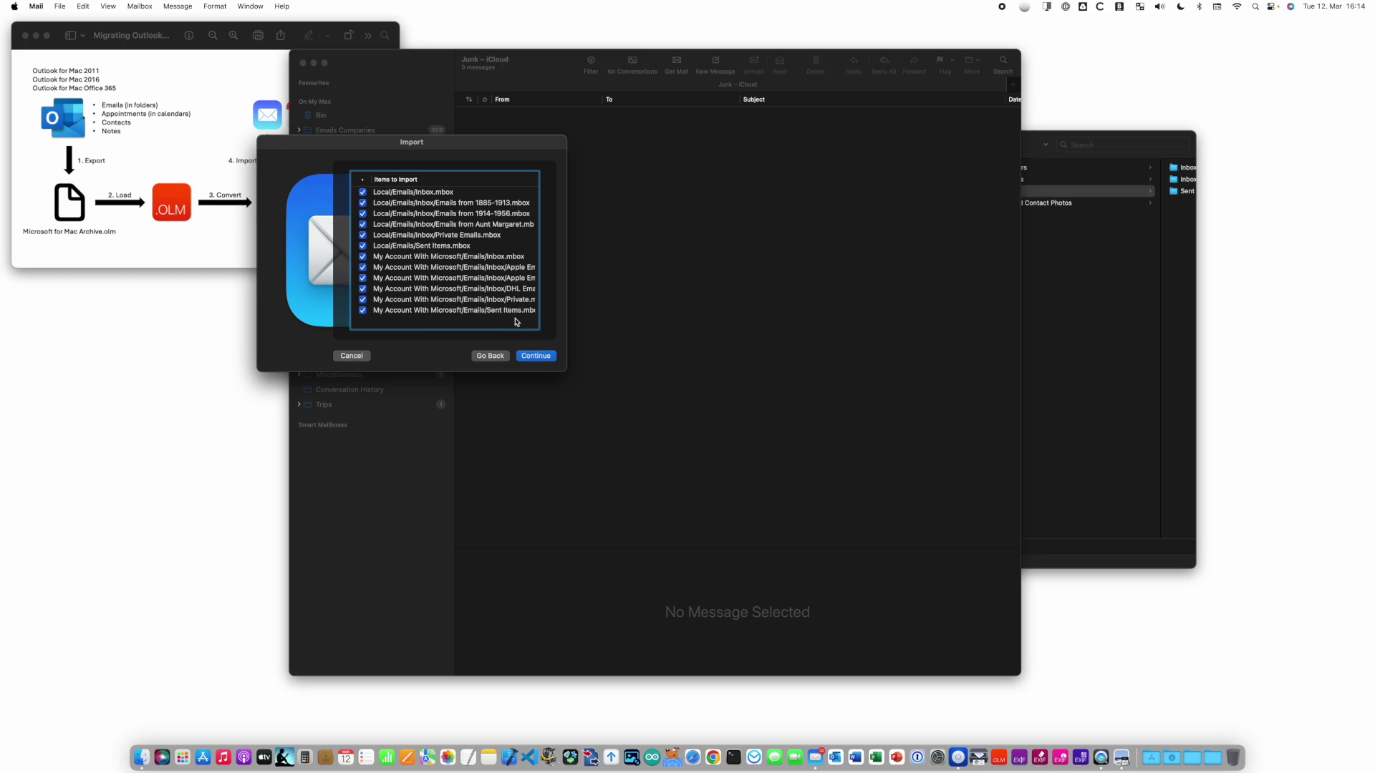
pyautogui.click(543, 359)
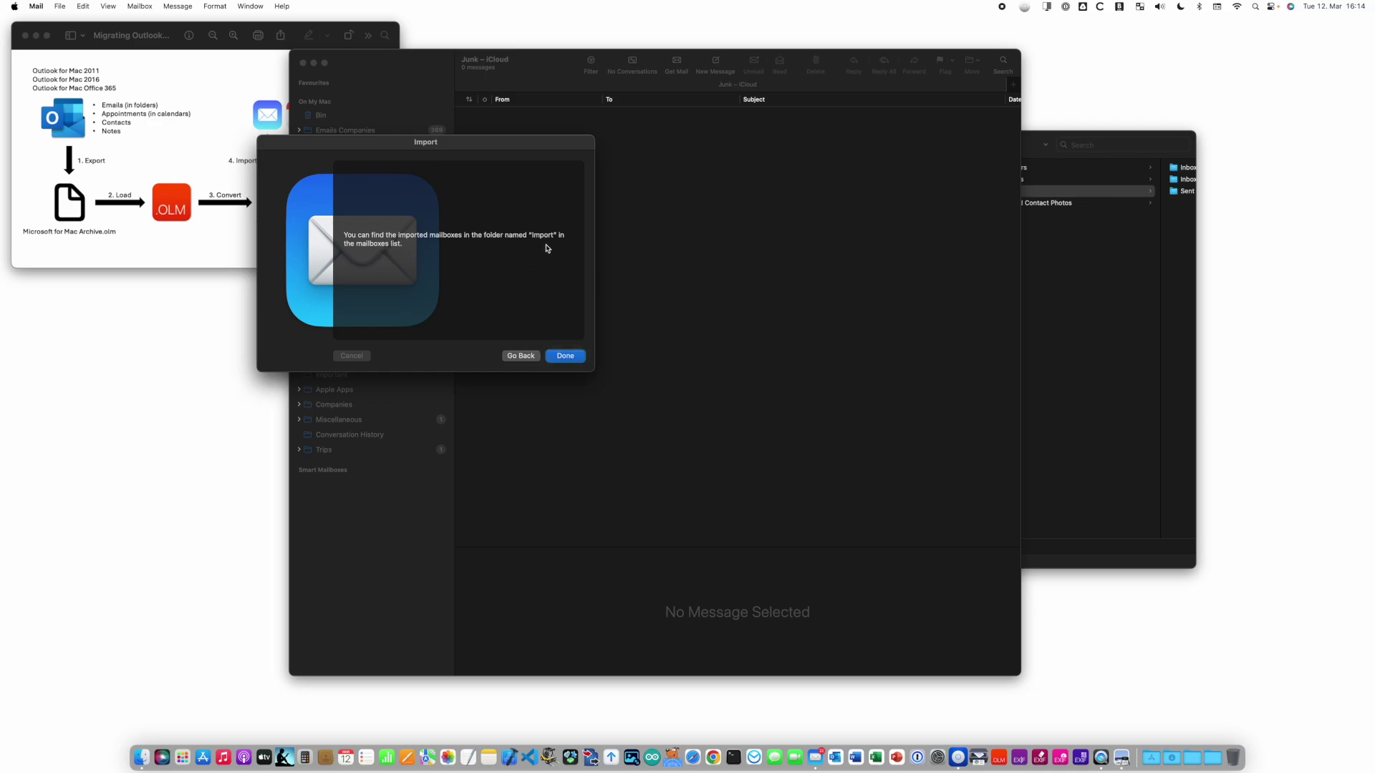
pyautogui.moveTo(496, 144)
pyautogui.mouseDown()
pyautogui.moveTo(484, 293)
pyautogui.moveTo(480, 281)
pyautogui.mouseUp()
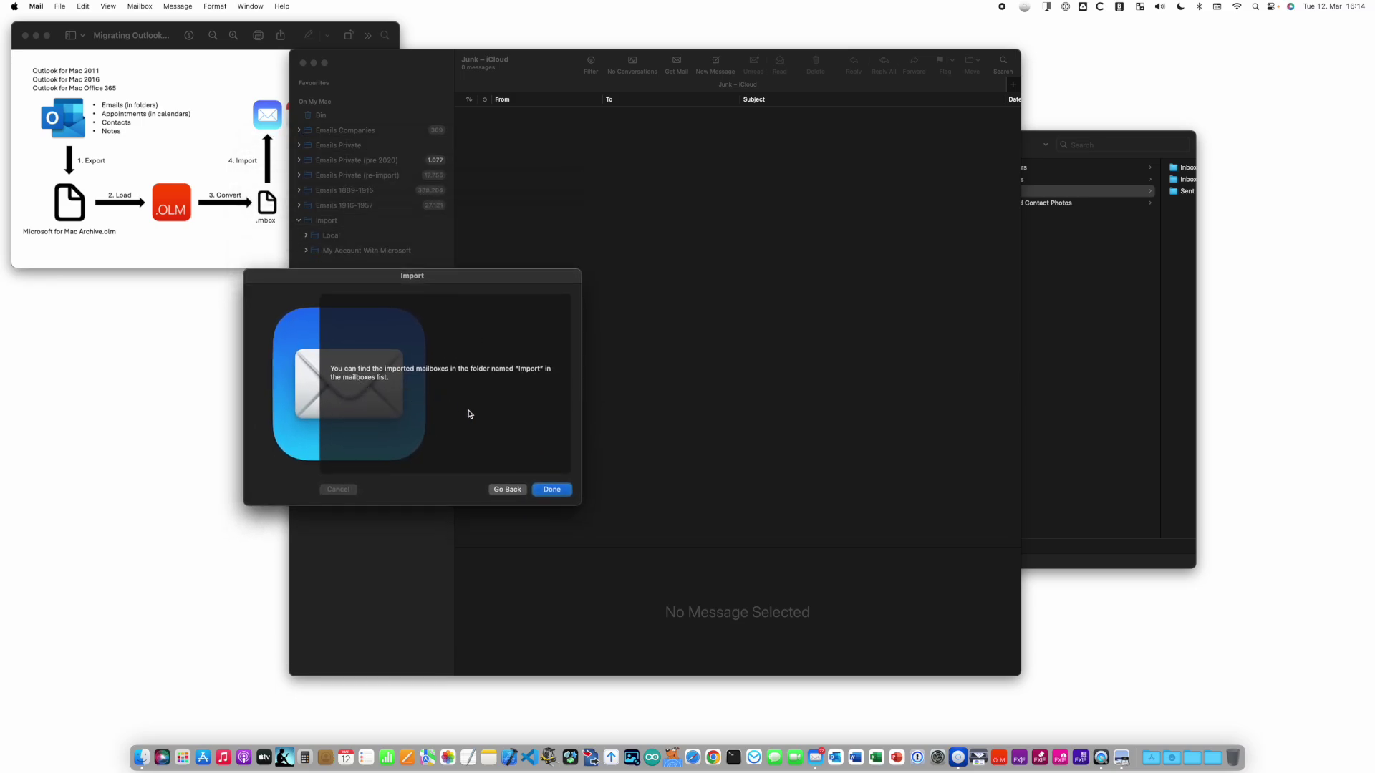
pyautogui.click(564, 493)
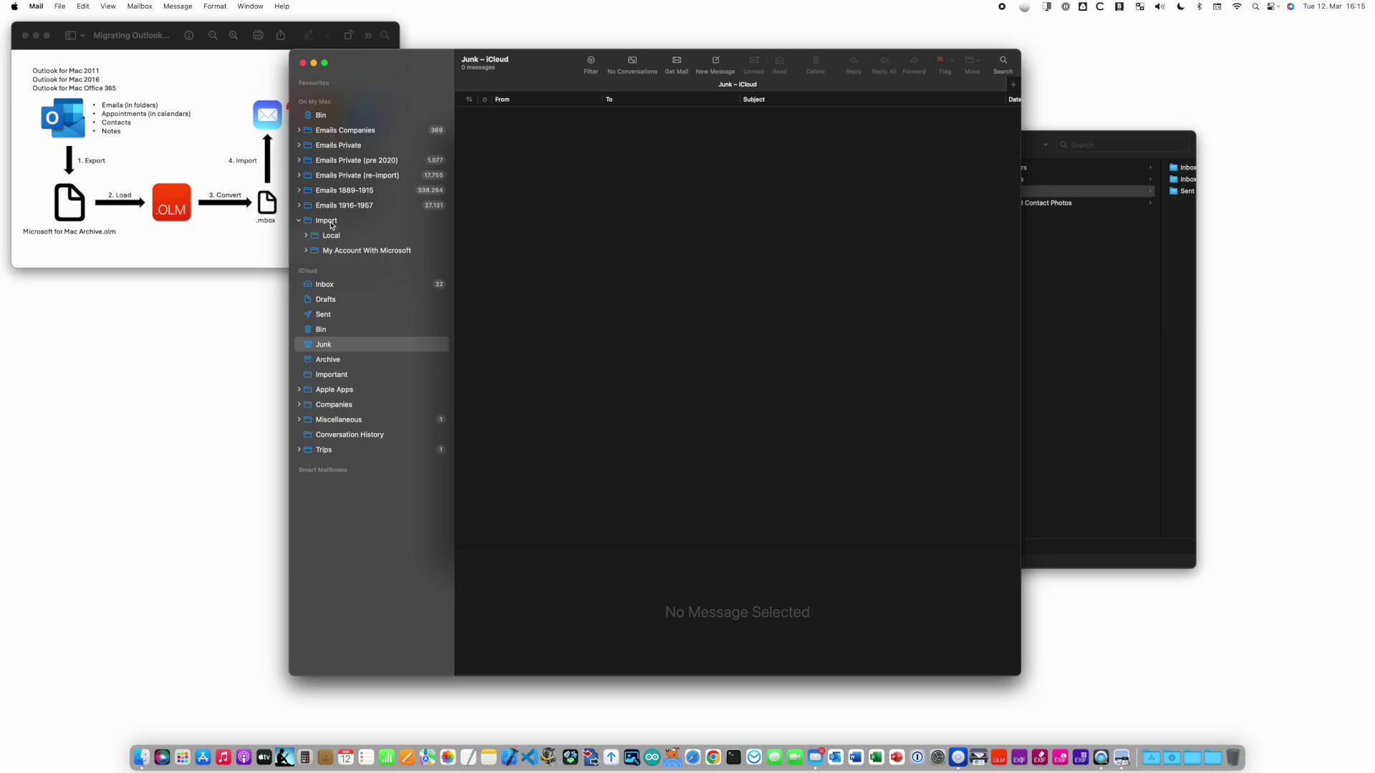
# - Browse Import > My Account With Microsoft > Emails > Inbox, read the kinoheld message, then collapse Import
pyautogui.click(306, 250)
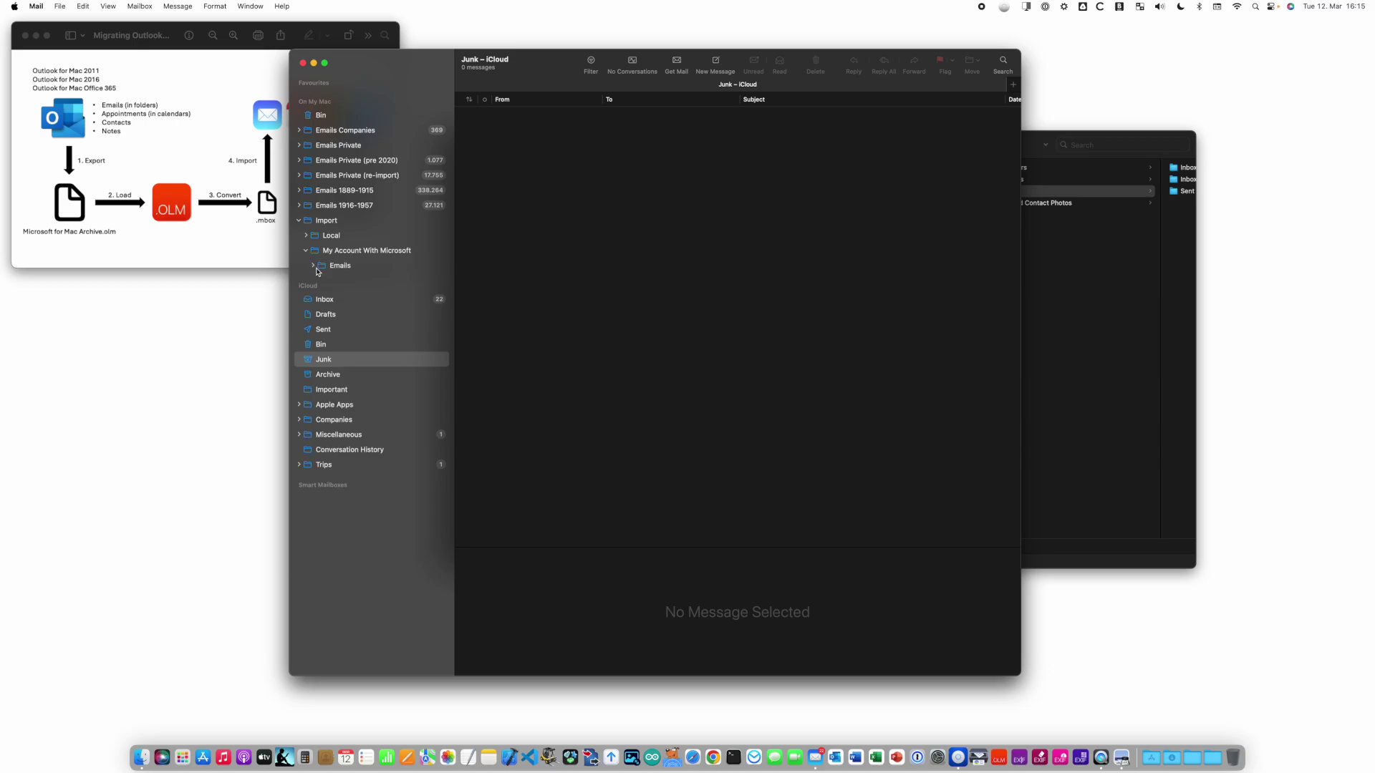
pyautogui.click(313, 265)
pyautogui.click(321, 280)
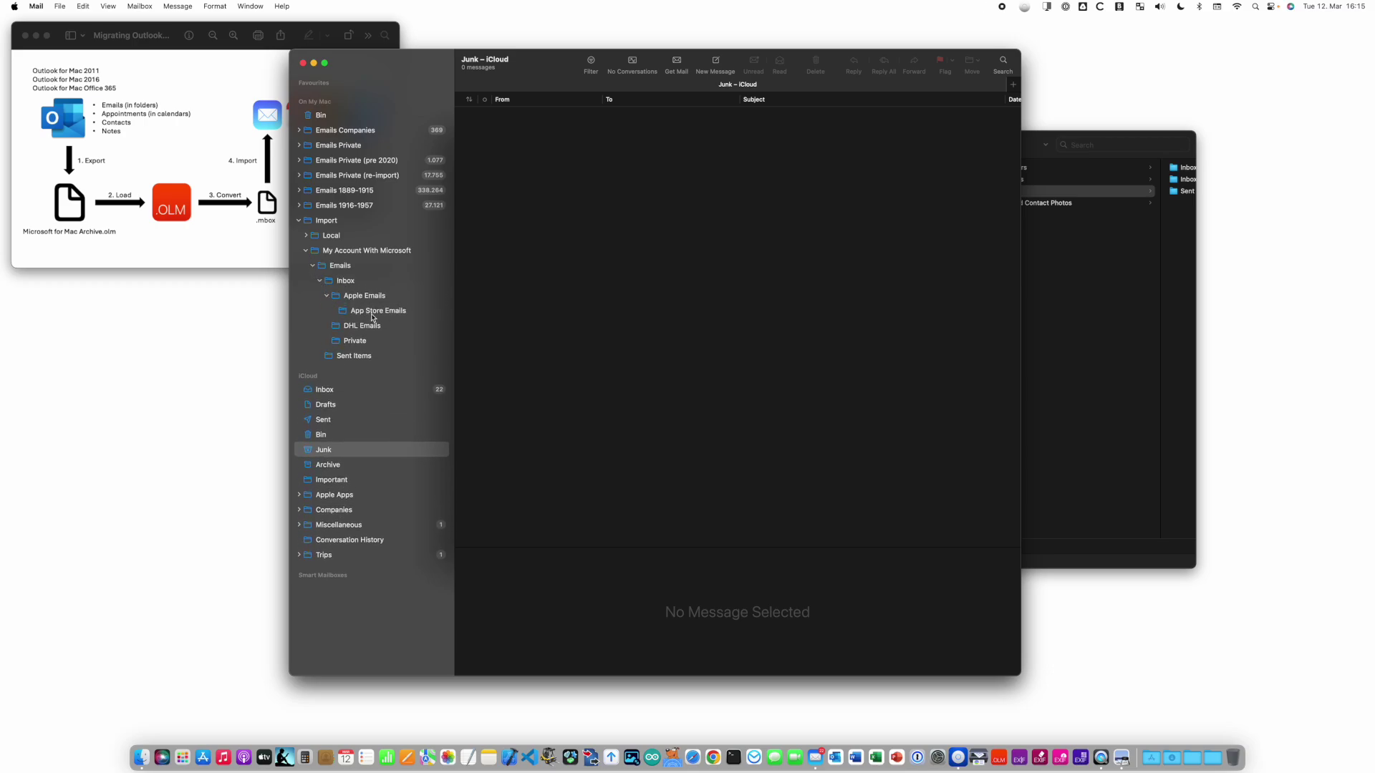
pyautogui.click(373, 314)
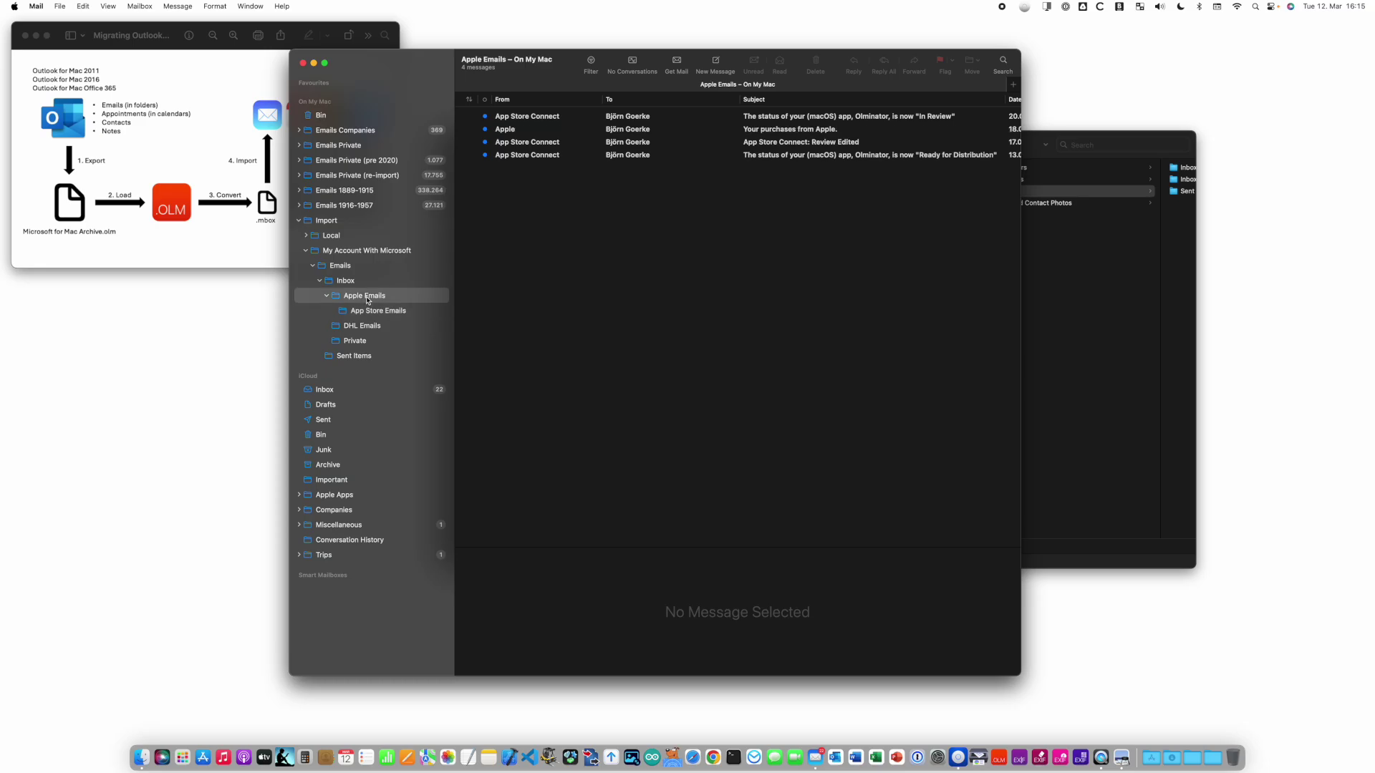
pyautogui.click(352, 283)
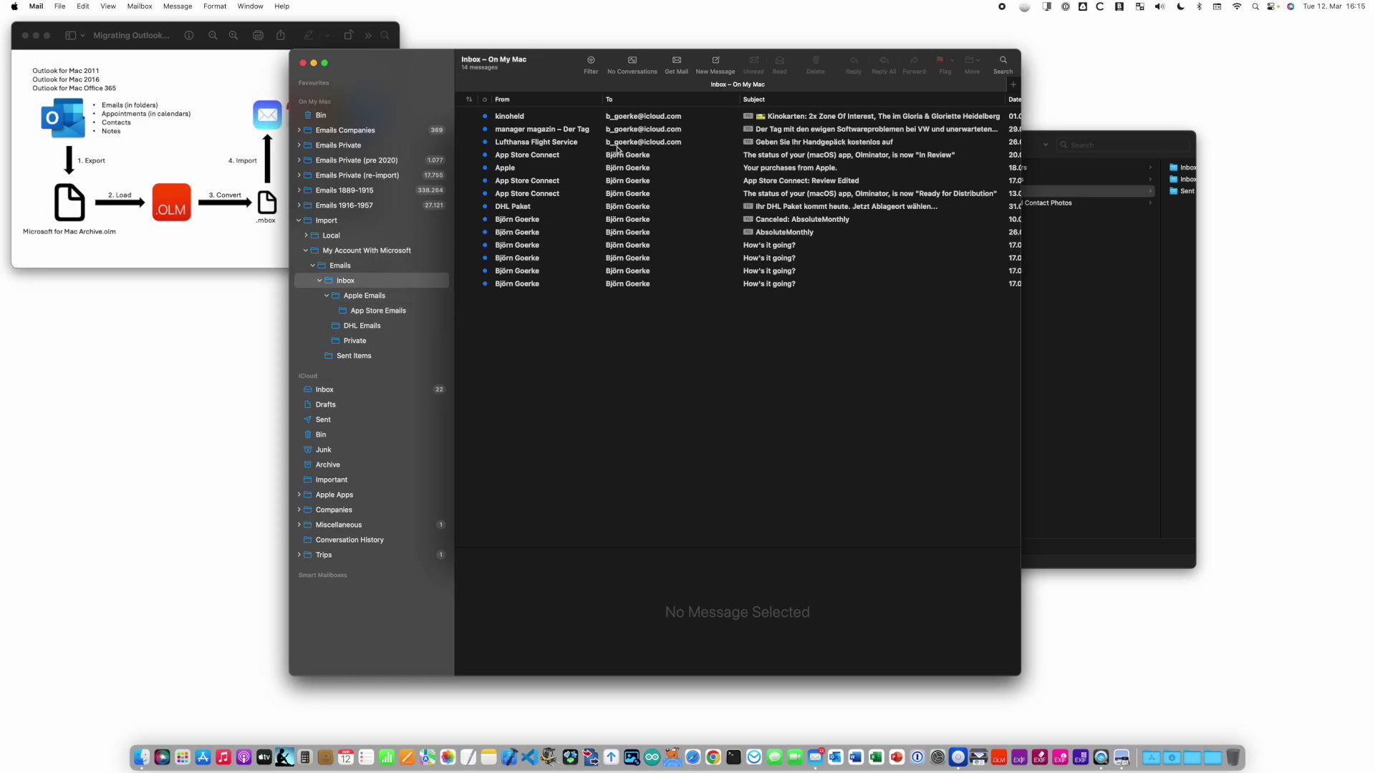
pyautogui.click(636, 116)
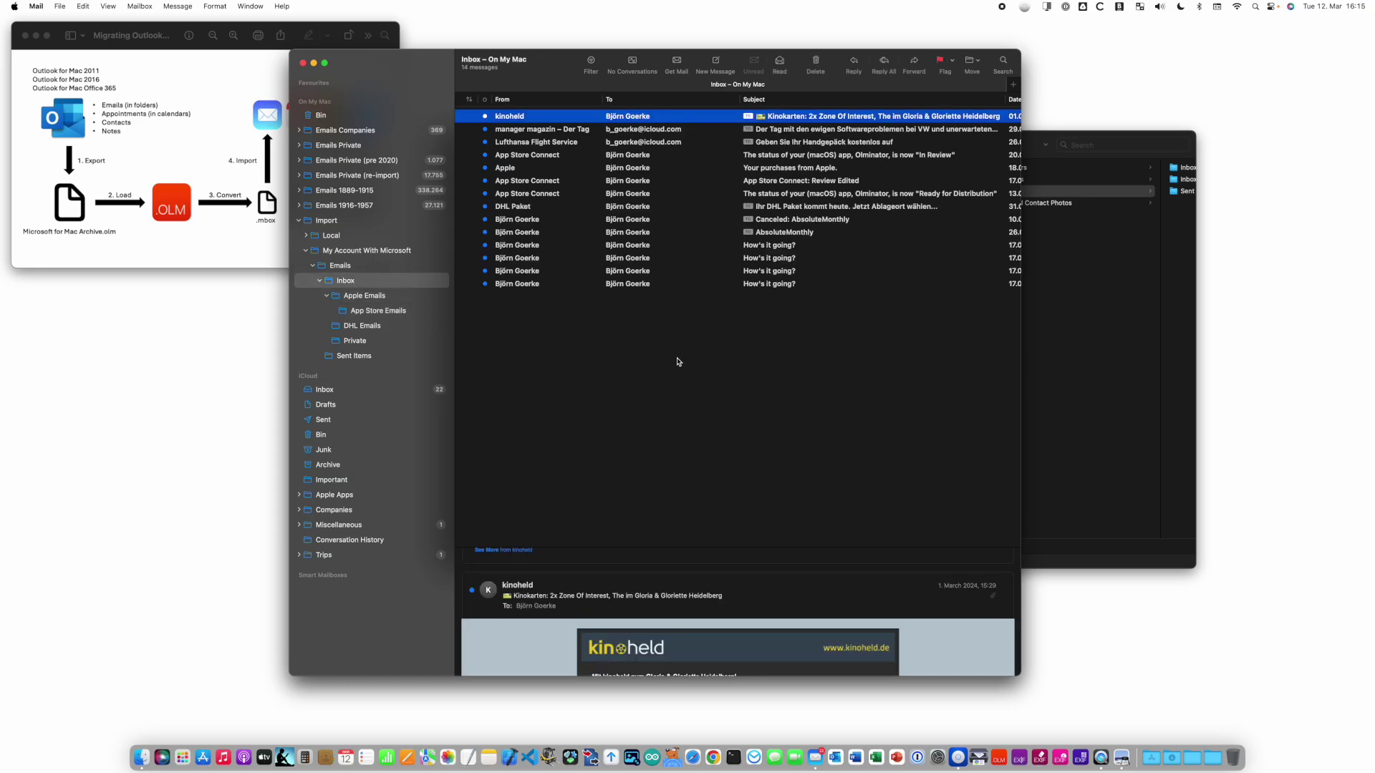
pyautogui.scroll(-2, 761, 605)
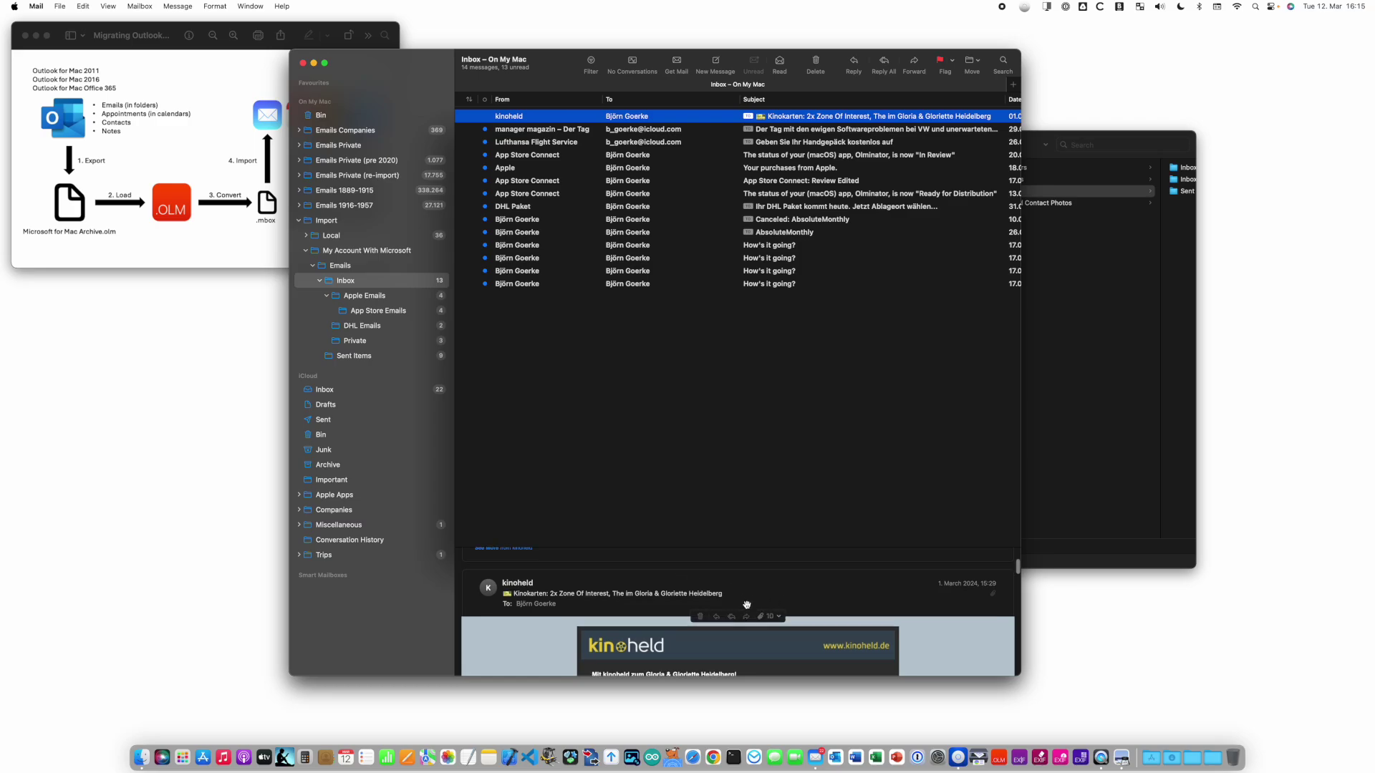
pyautogui.scroll(-10, 796, 615)
pyautogui.scroll(5, 811, 619)
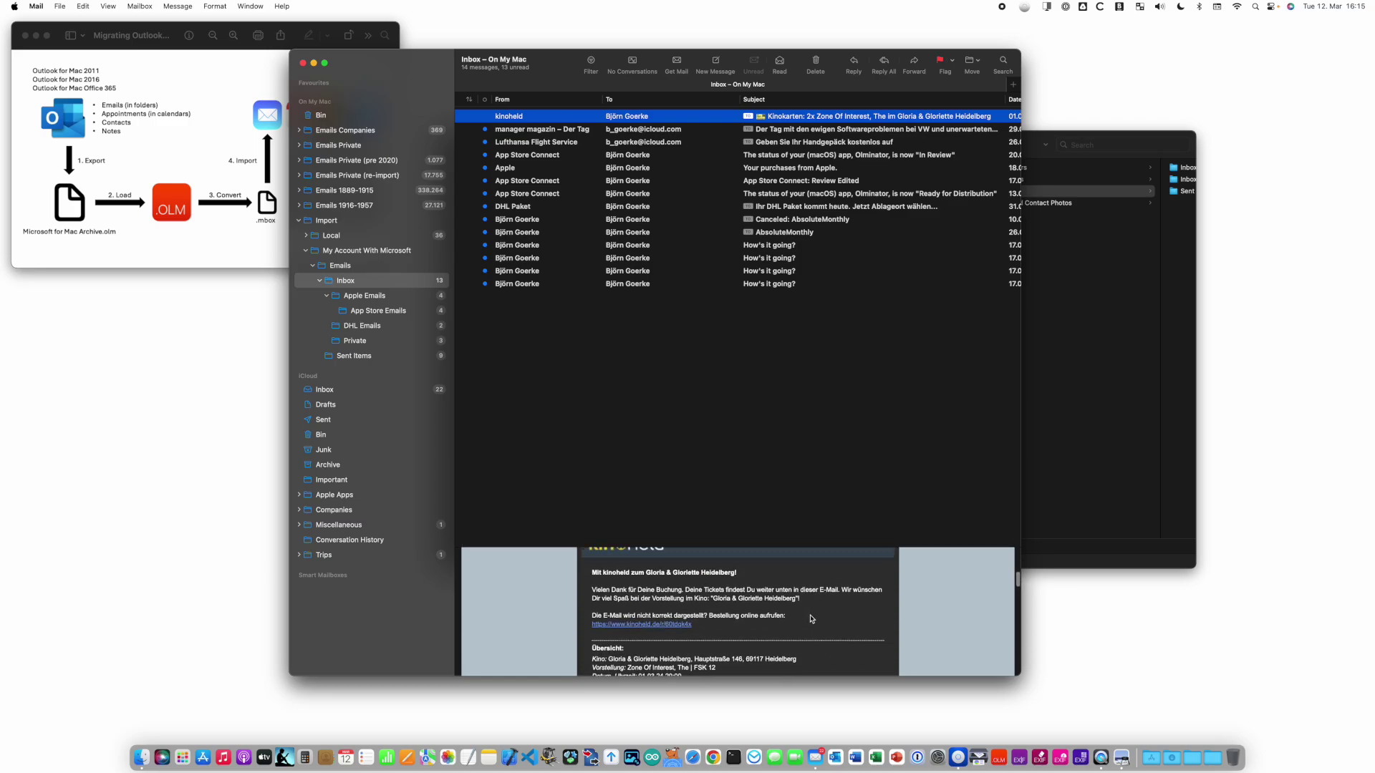
pyautogui.scroll(5, 812, 612)
pyautogui.scroll(5, 823, 563)
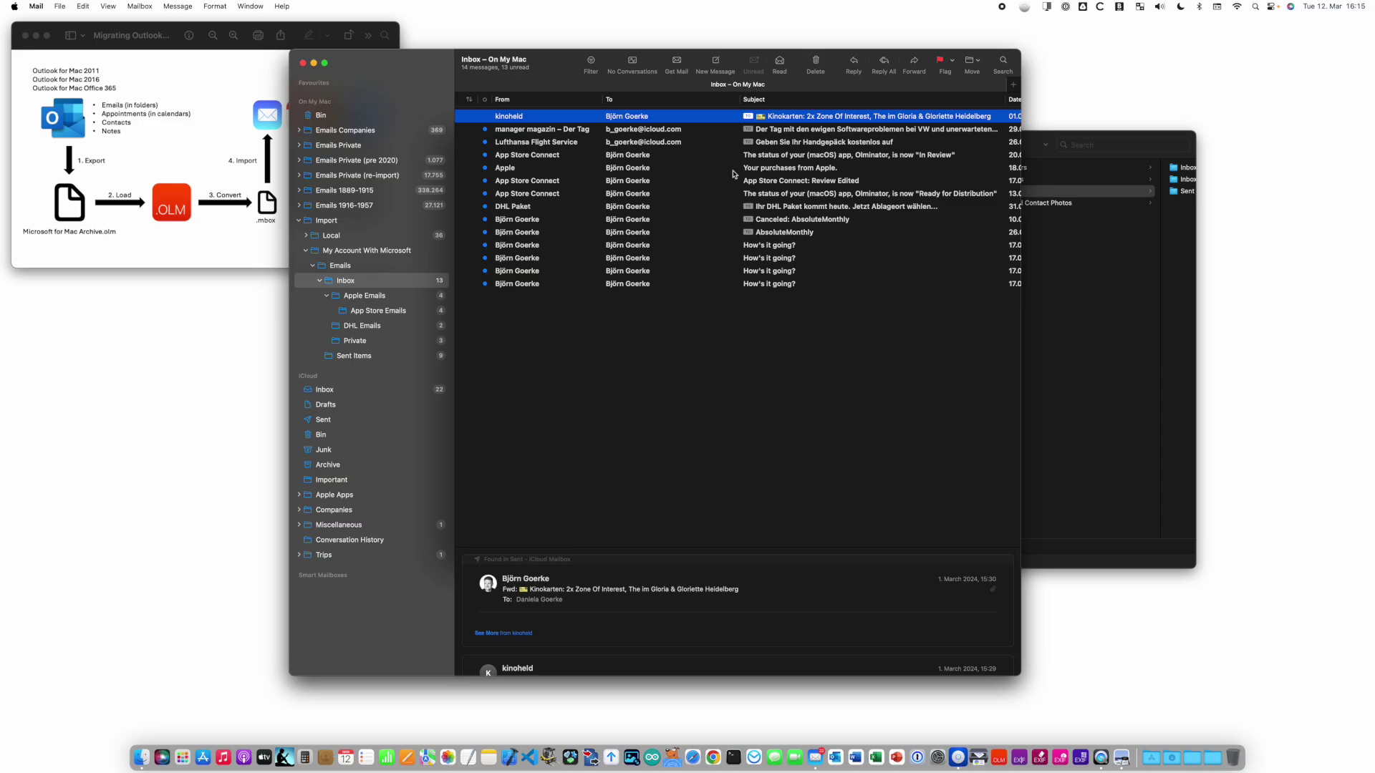
pyautogui.click(300, 222)
# - Check the Import folder's context menu, re-collapse Import (71 messages), and move Mail right and down
pyautogui.rightClick(328, 224)
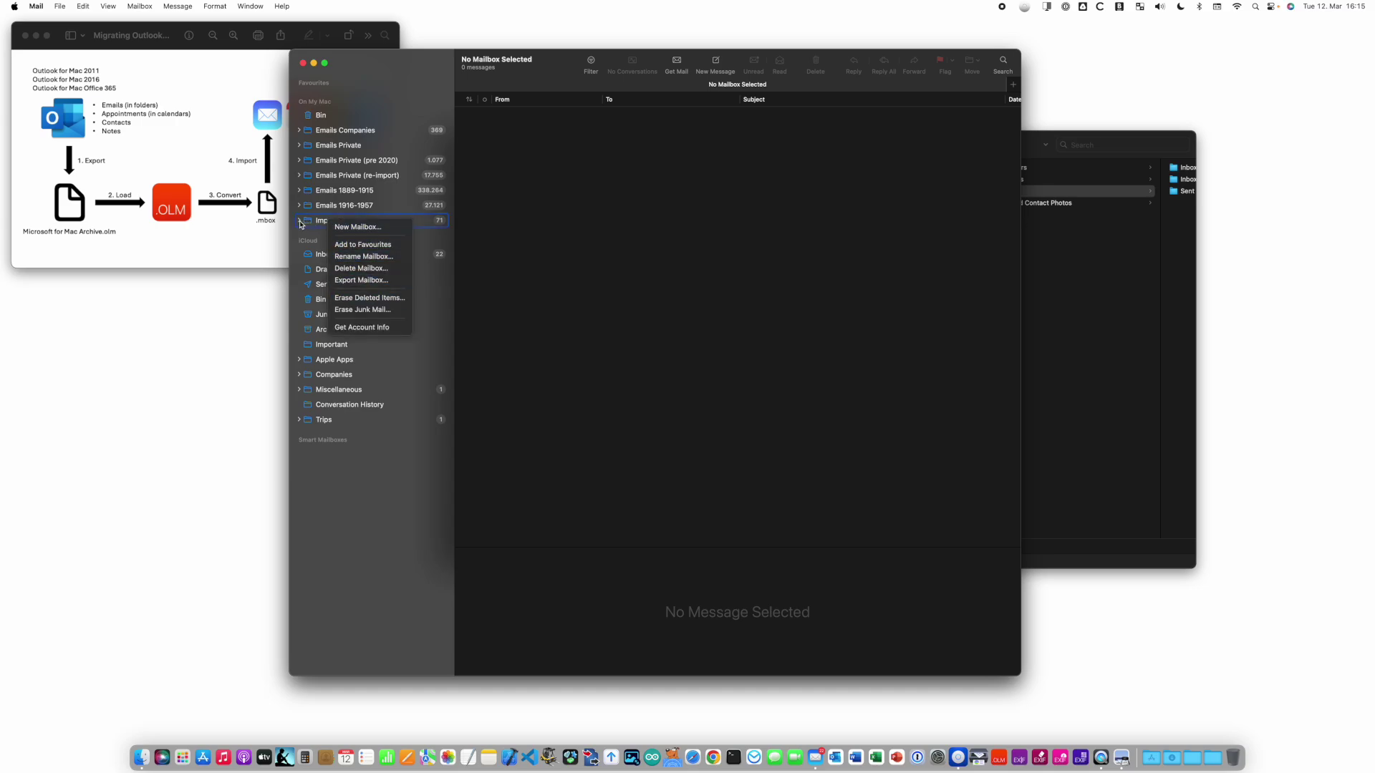
pyautogui.click(300, 222)
pyautogui.click(300, 221)
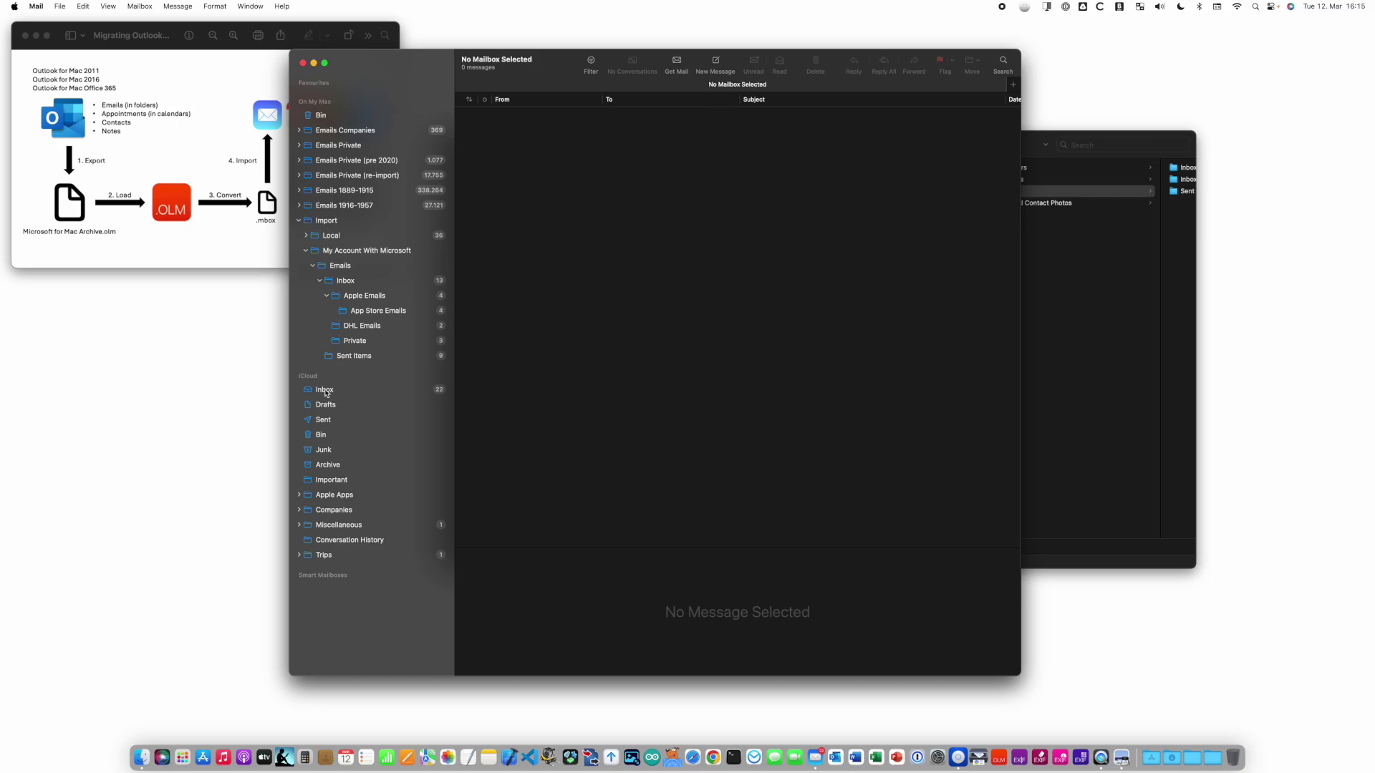
pyautogui.click(300, 221)
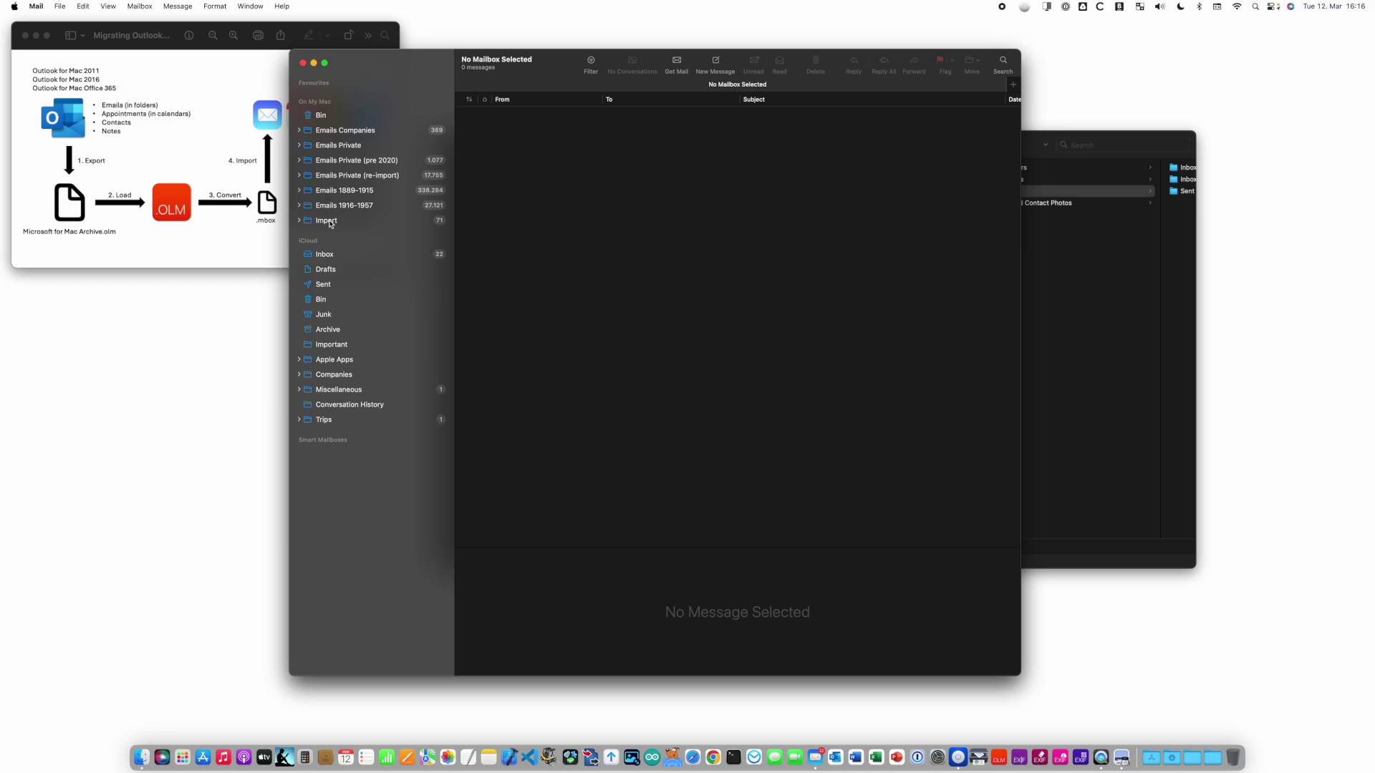
pyautogui.moveTo(365, 65); pyautogui.dragTo(512, 76)
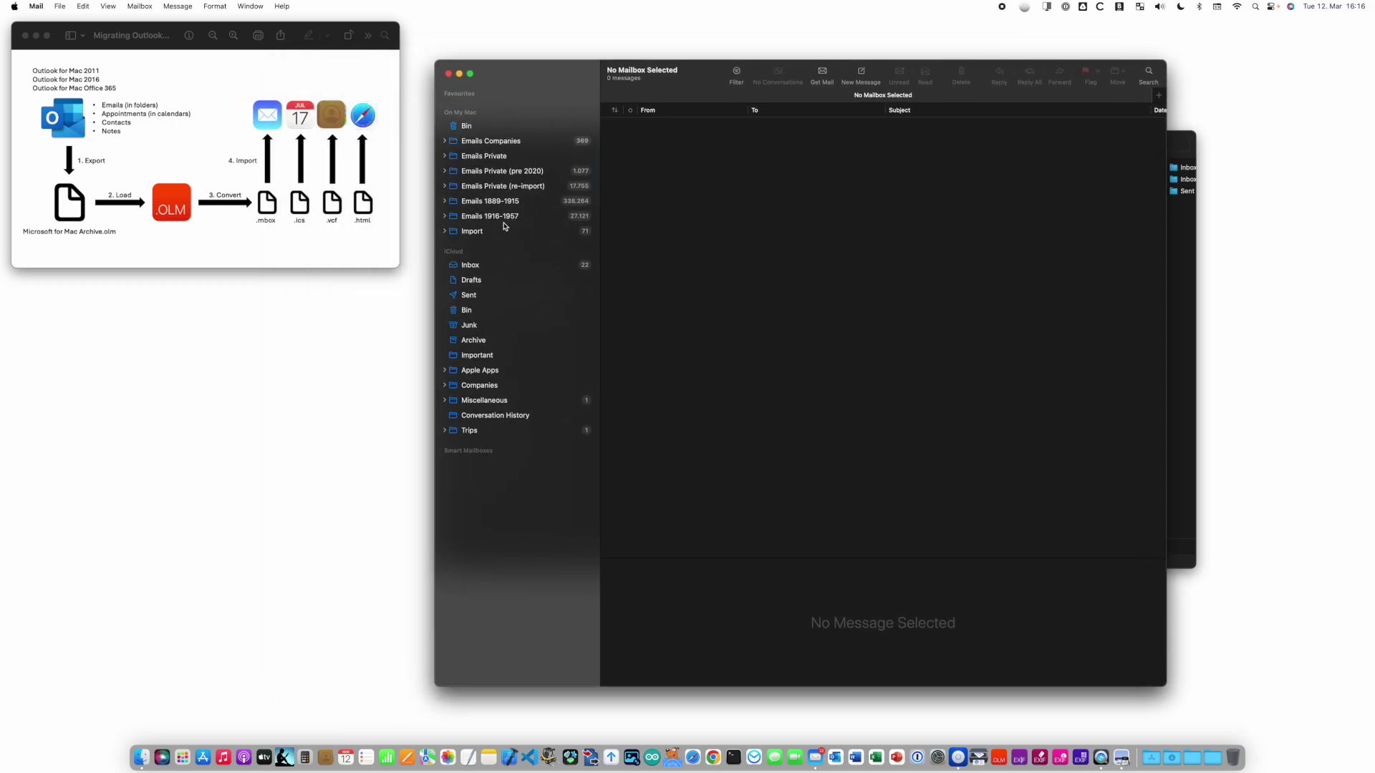